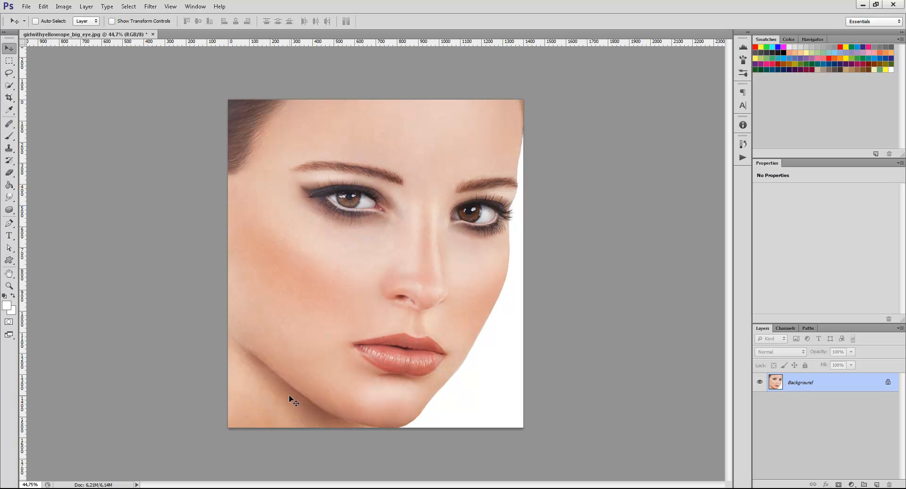
# Add a Curves adjustment layer above the portrait and raise the upper midtones of the RGB curve to brighten the image strongly.
pyautogui.scroll(2, 303, 341)
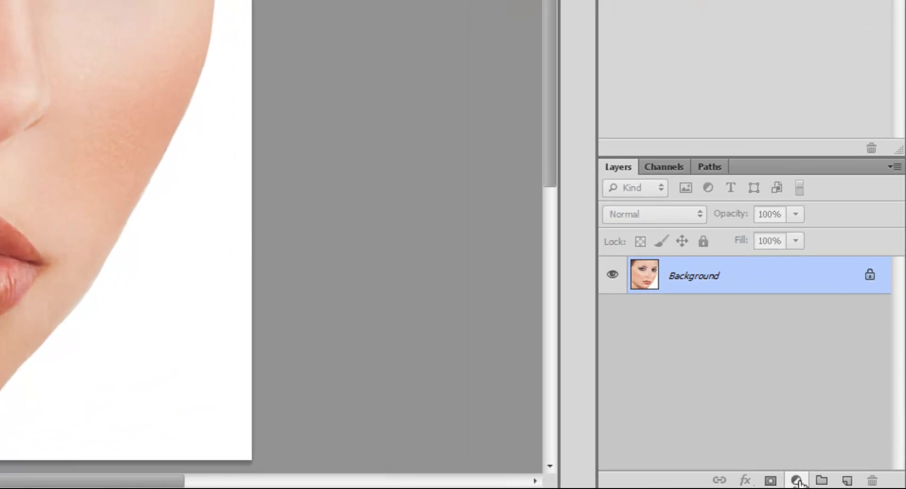
pyautogui.click(851, 484)
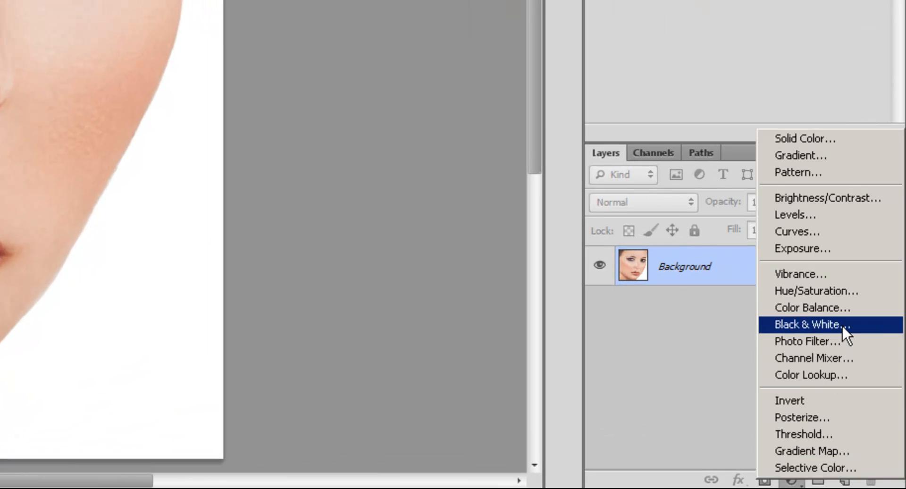
pyautogui.click(831, 238)
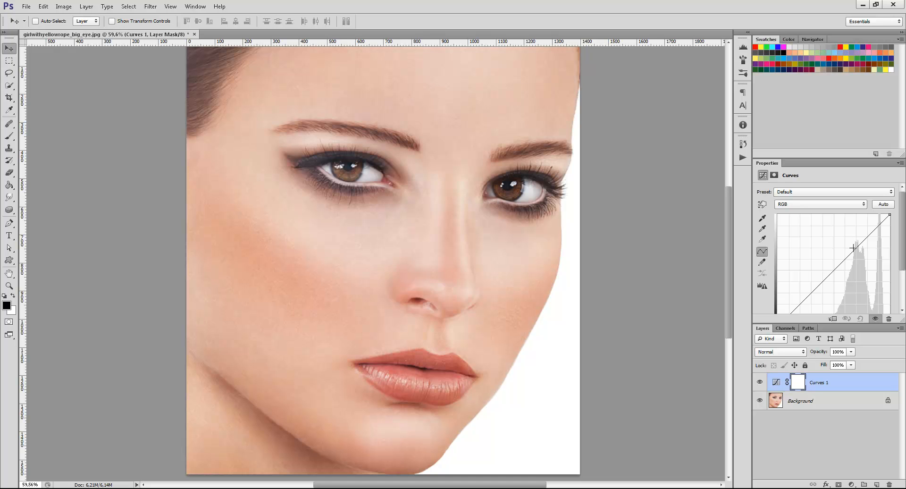
pyautogui.moveTo(858, 247); pyautogui.dragTo(845, 224)
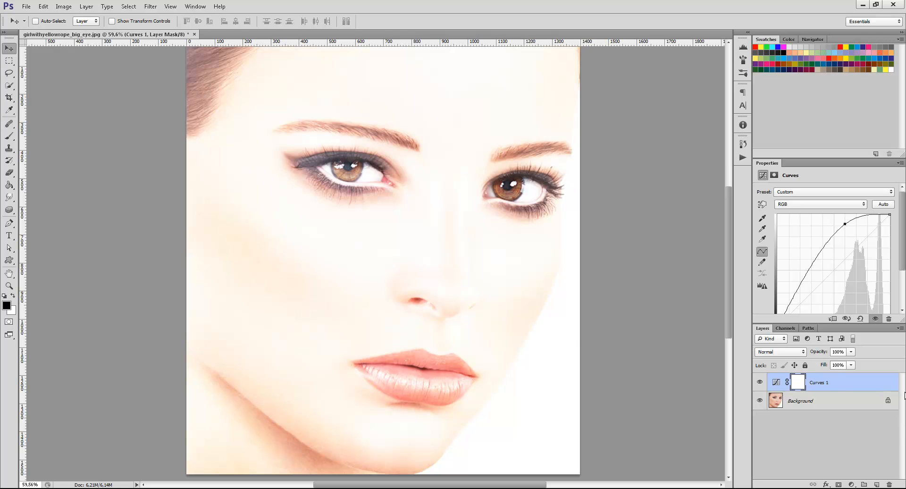
# Invert the Curves layer's mask to black and ready the Brush tool with white as the foreground color.
pyautogui.click(799, 383)
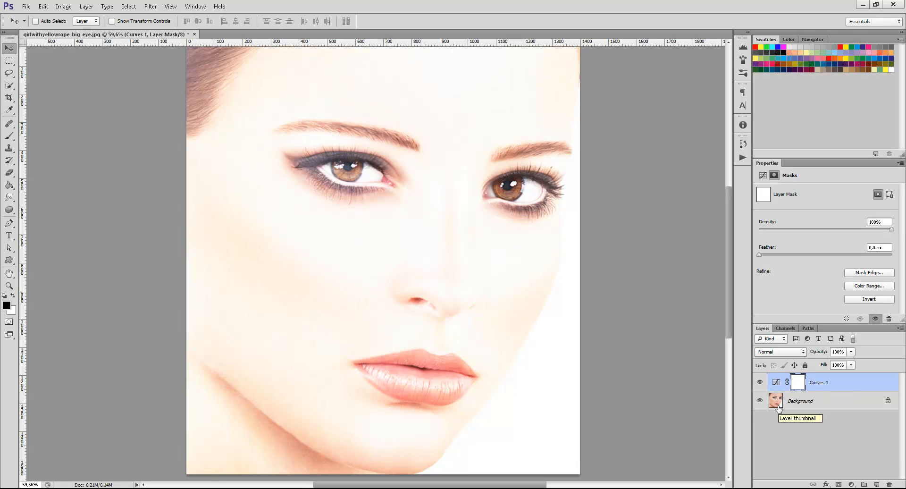
pyautogui.hotkey('ctrl', 'i')
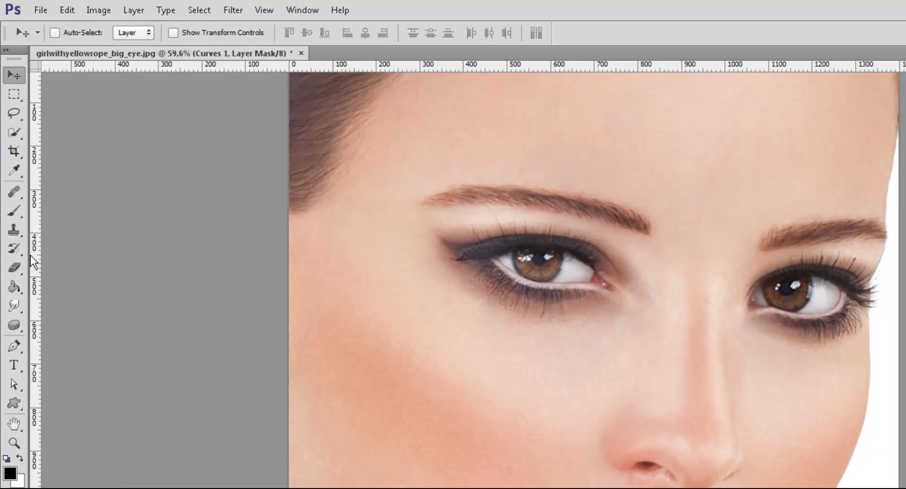
pyautogui.click(14, 210)
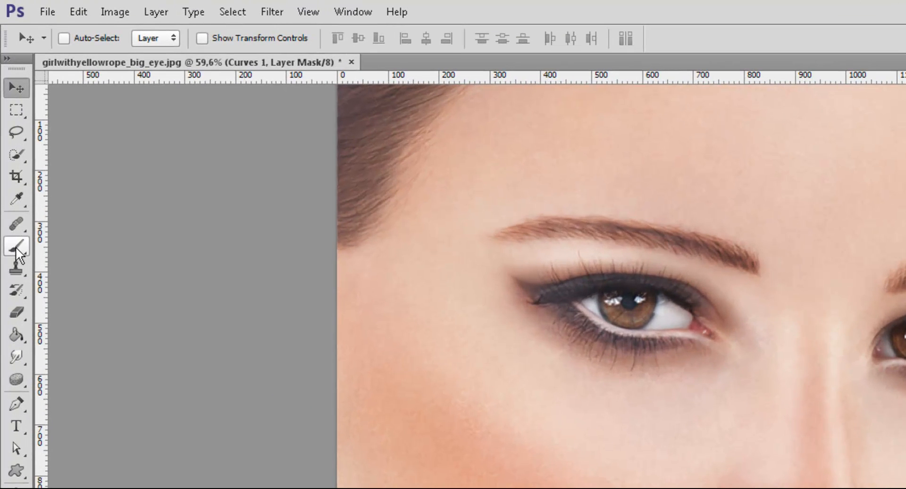
pyautogui.click(13, 246)
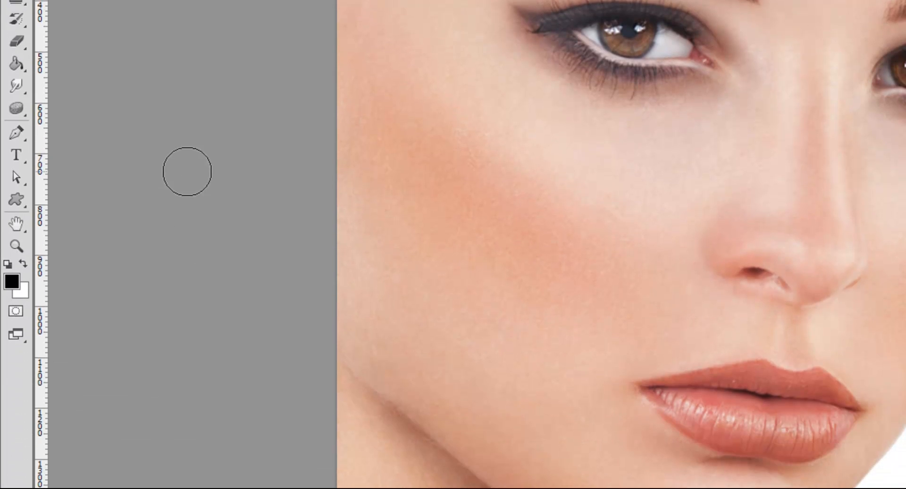
pyautogui.click(25, 259)
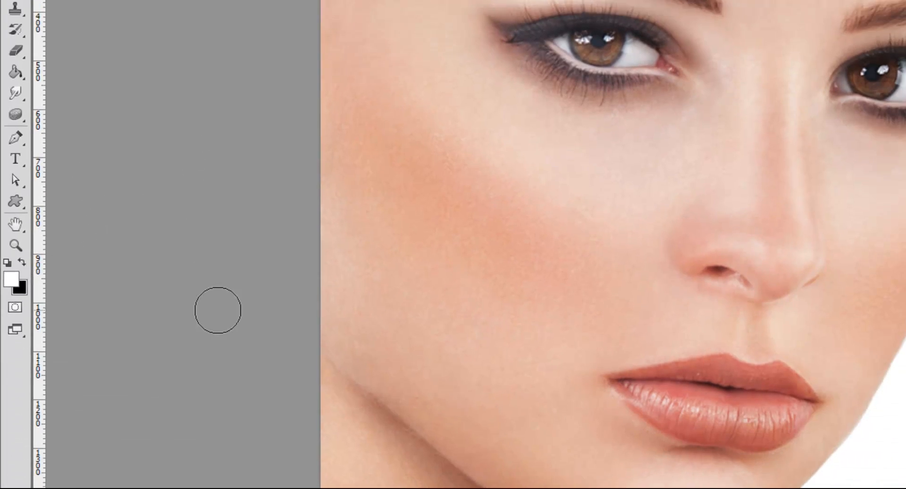
# Paint white on the Curves mask over the left iris around the pupil, using a small brush at 100% opacity.
pyautogui.scroll(7, 366, 142)
pyautogui.scroll(2, 378, 194)
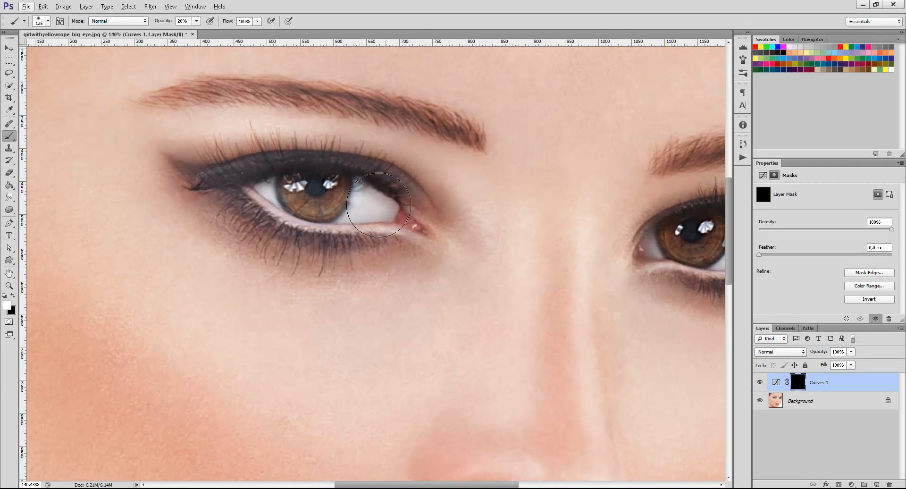
pyautogui.press('[')
pyautogui.press('[')
pyautogui.press('[')
pyautogui.press('[')
pyautogui.press('[')
pyautogui.press('[')
pyautogui.press('[')
pyautogui.press('[')
pyautogui.scroll(5, 313, 188)
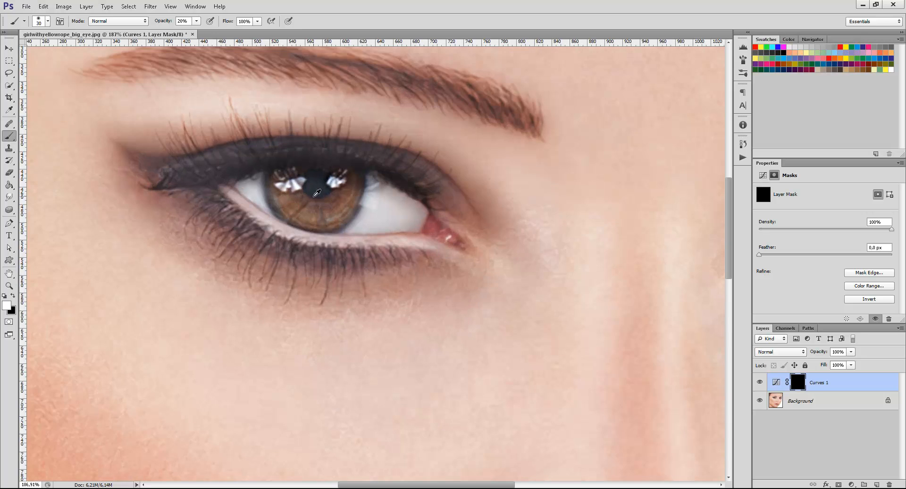
pyautogui.moveTo(276, 199); pyautogui.dragTo(270, 185)
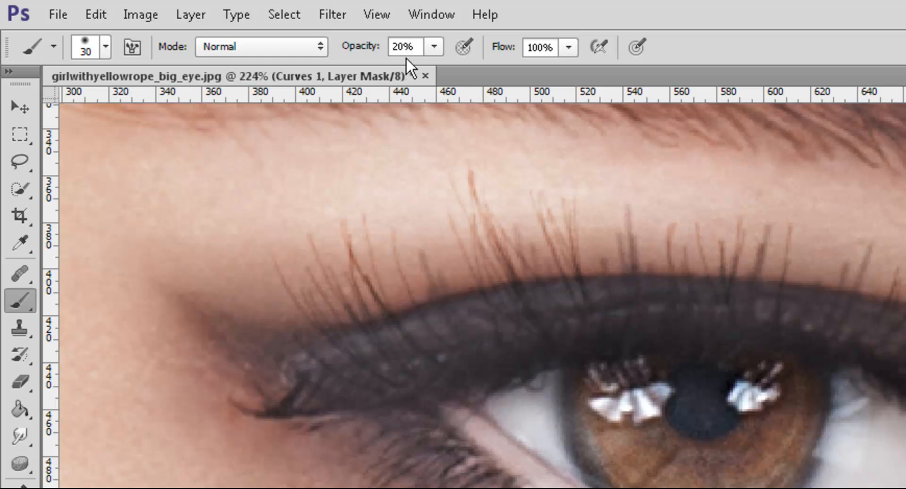
pyautogui.press('0')
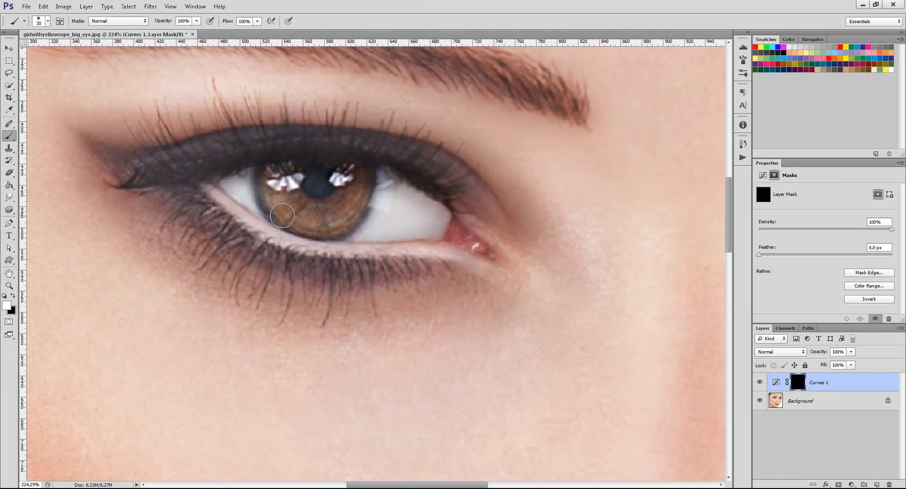
pyautogui.press('[')
pyautogui.moveTo(288, 215)
pyautogui.mouseDown()
pyautogui.moveTo(272, 175)
pyautogui.moveTo(278, 208)
pyautogui.moveTo(272, 197)
pyautogui.moveTo(270, 175)
pyautogui.moveTo(285, 217)
pyautogui.moveTo(278, 212)
pyautogui.moveTo(322, 228)
pyautogui.moveTo(357, 203)
pyautogui.moveTo(352, 212)
pyautogui.moveTo(366, 175)
pyautogui.moveTo(363, 193)
pyautogui.moveTo(363, 177)
pyautogui.moveTo(351, 171)
pyautogui.moveTo(313, 209)
pyautogui.moveTo(299, 204)
pyautogui.moveTo(335, 208)
pyautogui.moveTo(309, 210)
pyautogui.moveTo(288, 190)
pyautogui.moveTo(294, 169)
pyautogui.moveTo(291, 189)
pyautogui.moveTo(281, 183)
pyautogui.moveTo(275, 194)
pyautogui.moveTo(267, 178)
pyautogui.moveTo(269, 200)
pyautogui.moveTo(294, 221)
pyautogui.moveTo(346, 223)
pyautogui.moveTo(325, 230)
pyautogui.moveTo(357, 209)
pyautogui.moveTo(349, 223)
pyautogui.moveTo(339, 226)
pyautogui.moveTo(365, 192)
pyautogui.moveTo(362, 202)
pyautogui.moveTo(367, 177)
pyautogui.moveTo(311, 212)
pyautogui.moveTo(284, 211)
pyautogui.moveTo(266, 185)
pyautogui.moveTo(357, 205)
pyautogui.moveTo(320, 192)
pyautogui.mouseUp()
pyautogui.press('[')
pyautogui.press('x')
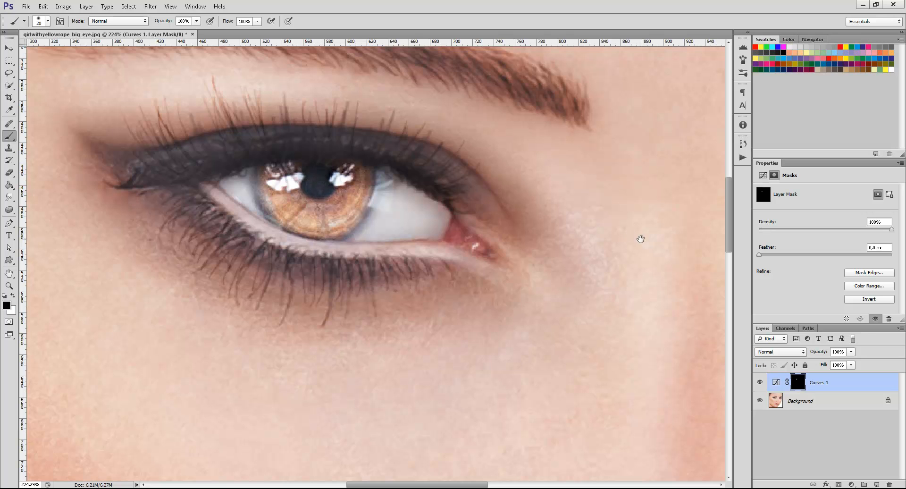
# Paint white on the Curves mask over the right iris around the pupil, using a size 15 brush.
pyautogui.moveTo(604, 265)
pyautogui.mouseDown()
pyautogui.moveTo(268, 268)
pyautogui.moveTo(527, 250)
pyautogui.moveTo(433, 267)
pyautogui.moveTo(449, 249)
pyautogui.moveTo(436, 273)
pyautogui.moveTo(472, 246)
pyautogui.moveTo(455, 274)
pyautogui.moveTo(471, 226)
pyautogui.moveTo(463, 234)
pyautogui.moveTo(448, 220)
pyautogui.moveTo(461, 240)
pyautogui.moveTo(447, 273)
pyautogui.moveTo(427, 281)
pyautogui.moveTo(455, 277)
pyautogui.mouseUp()
pyautogui.press('x')
pyautogui.press('[')
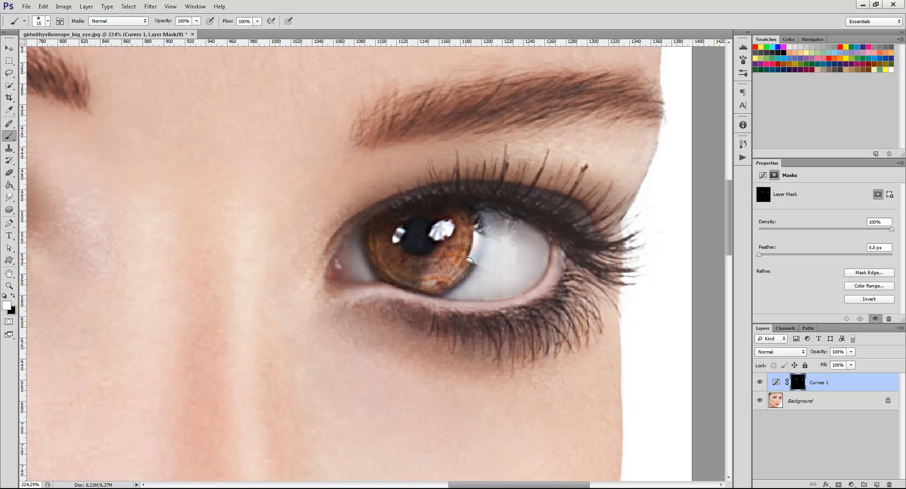
pyautogui.moveTo(471, 224); pyautogui.dragTo(475, 242)
pyautogui.moveTo(461, 272)
pyautogui.mouseDown()
pyautogui.moveTo(430, 286)
pyautogui.moveTo(391, 276)
pyautogui.moveTo(374, 254)
pyautogui.moveTo(372, 228)
pyautogui.moveTo(374, 253)
pyautogui.moveTo(389, 268)
pyautogui.moveTo(387, 246)
pyautogui.moveTo(430, 275)
pyautogui.moveTo(405, 261)
pyautogui.moveTo(435, 265)
pyautogui.moveTo(392, 264)
pyautogui.moveTo(379, 236)
pyautogui.mouseUp()
pyautogui.press(']')
pyautogui.press(']')
pyautogui.press('[')
pyautogui.press('[')
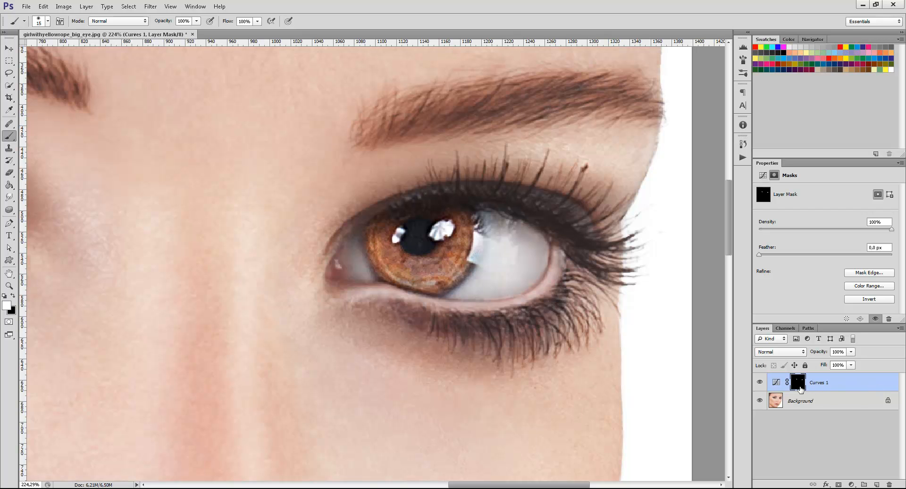
# View the Curves mask on its own to examine the painted areas of both irises, and return to the full portrait.
pyautogui.keyDown('alt'); pyautogui.click(798, 383); pyautogui.keyUp('alt')
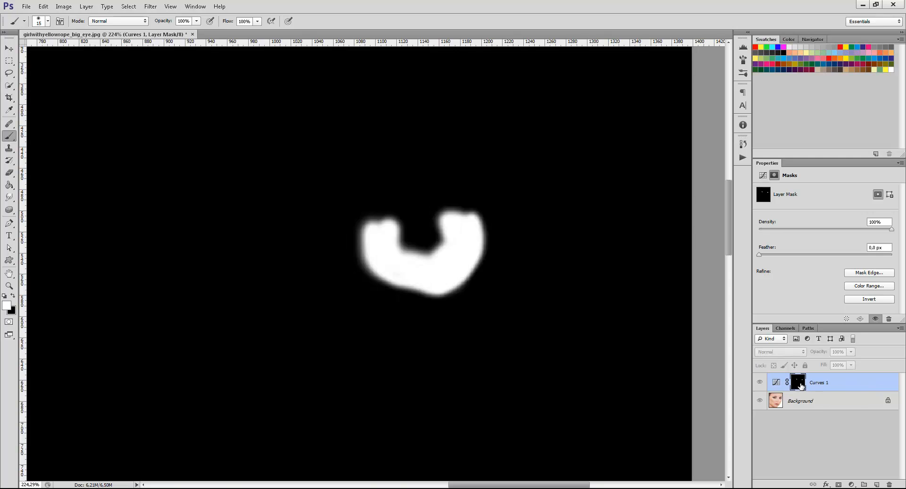
pyautogui.moveTo(406, 304); pyautogui.dragTo(690, 309)
pyautogui.moveTo(154, 188)
pyautogui.mouseDown()
pyautogui.moveTo(143, 198)
pyautogui.moveTo(155, 167)
pyautogui.mouseUp()
pyautogui.hscroll(5, 212, 277)
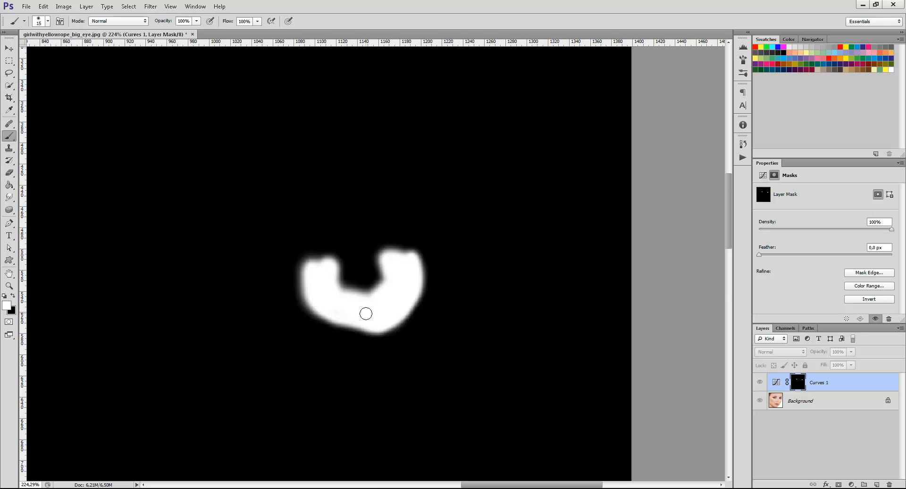
pyautogui.hscroll(-10, 472, 314)
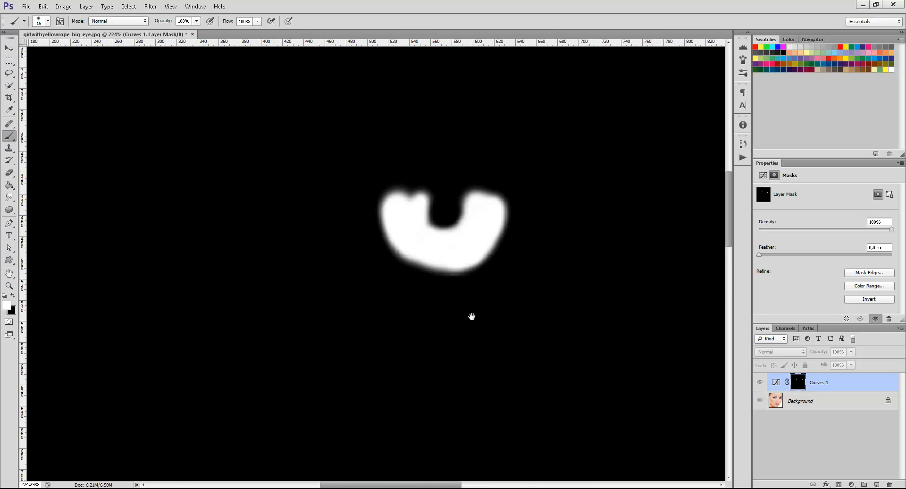
pyautogui.keyDown('alt'); pyautogui.click(797, 382); pyautogui.keyUp('alt')
pyautogui.hotkey('ctrl', '0')
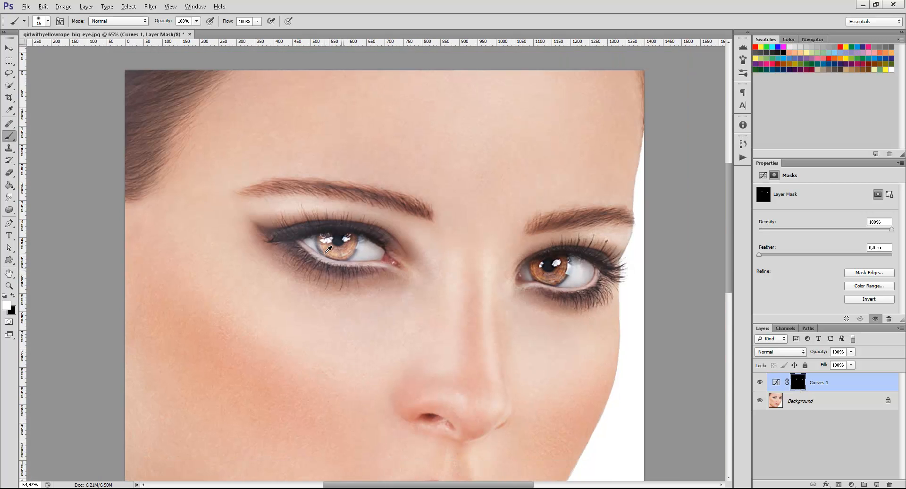
pyautogui.scroll(2, 571, 251)
pyautogui.scroll(-1, 572, 251)
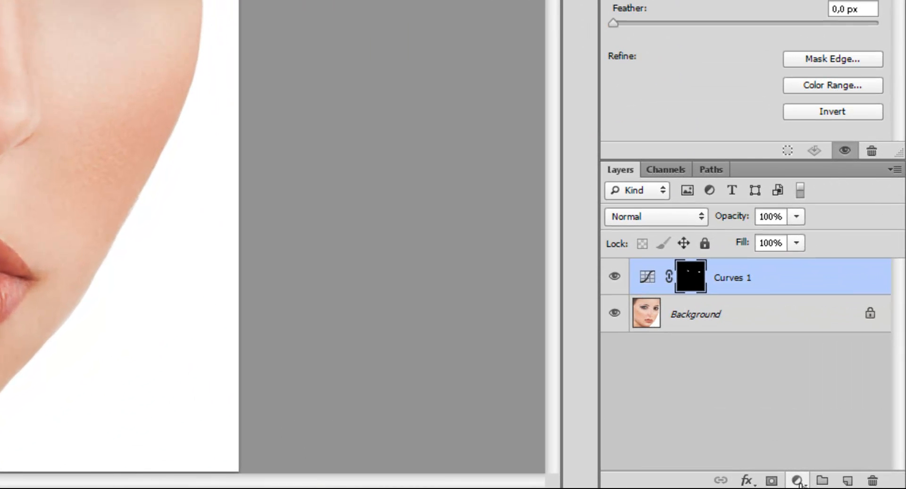
# Add a Hue/Saturation adjustment layer with Saturation at -100 and invert its mask to black.
pyautogui.click(797, 480)
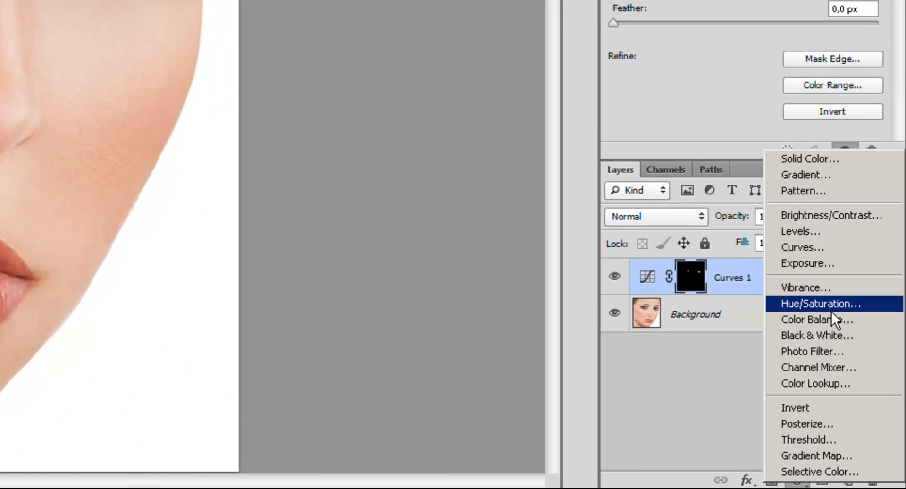
pyautogui.click(831, 306)
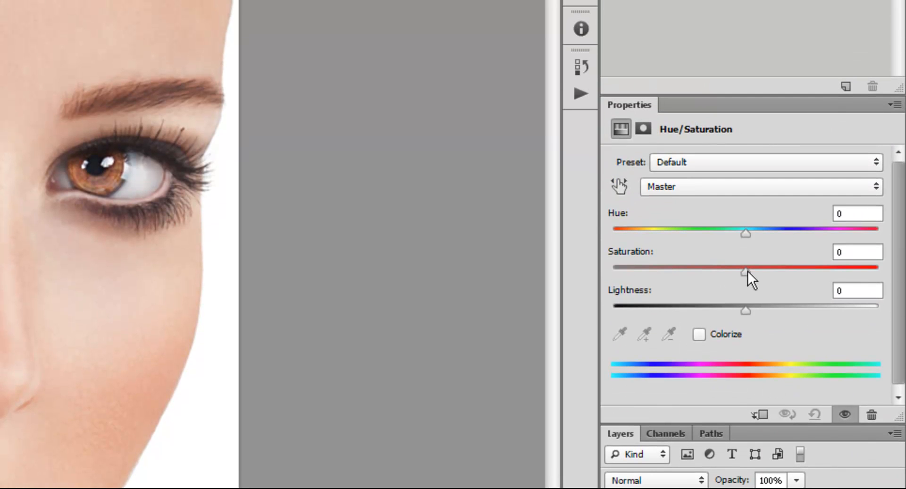
pyautogui.moveTo(747, 271); pyautogui.dragTo(614, 271)
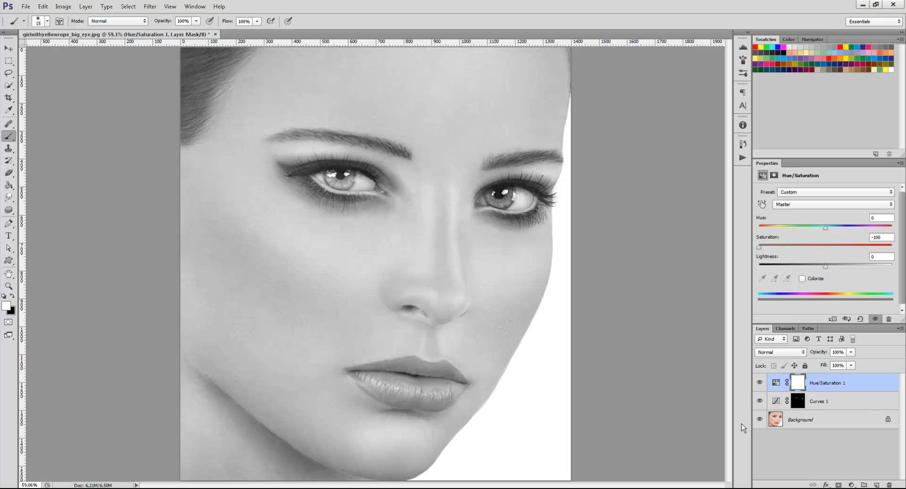
pyautogui.moveTo(803, 387); pyautogui.dragTo(803, 388)
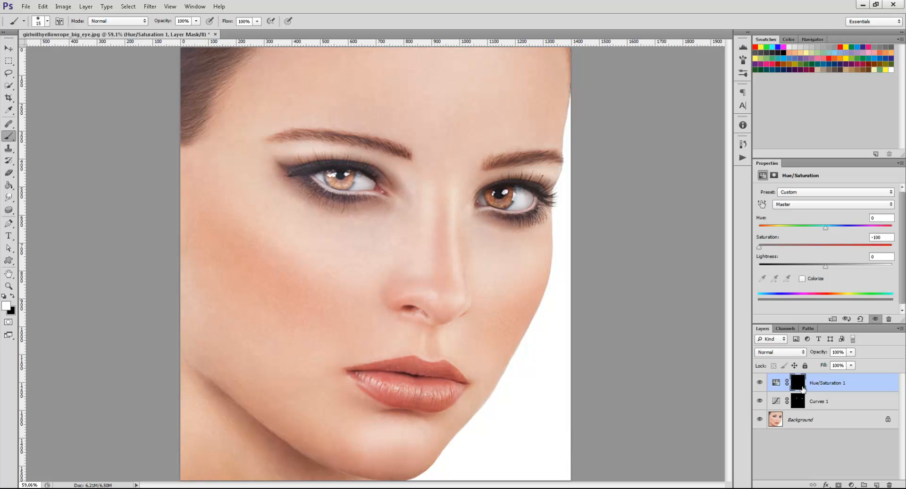
# Replace the Hue/Saturation layer's mask with a copy of the Curves layer's iris mask.
pyautogui.click(798, 402)
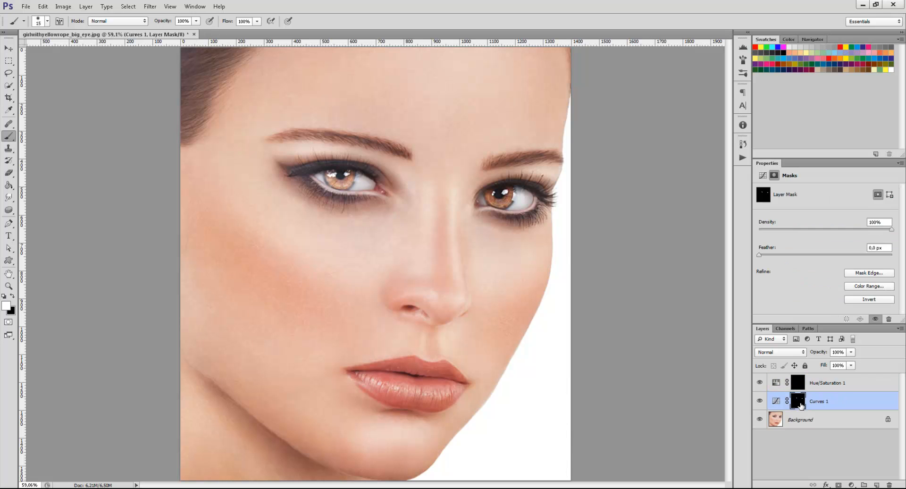
pyautogui.moveTo(800, 405); pyautogui.dragTo(808, 388)
pyautogui.click(434, 183)
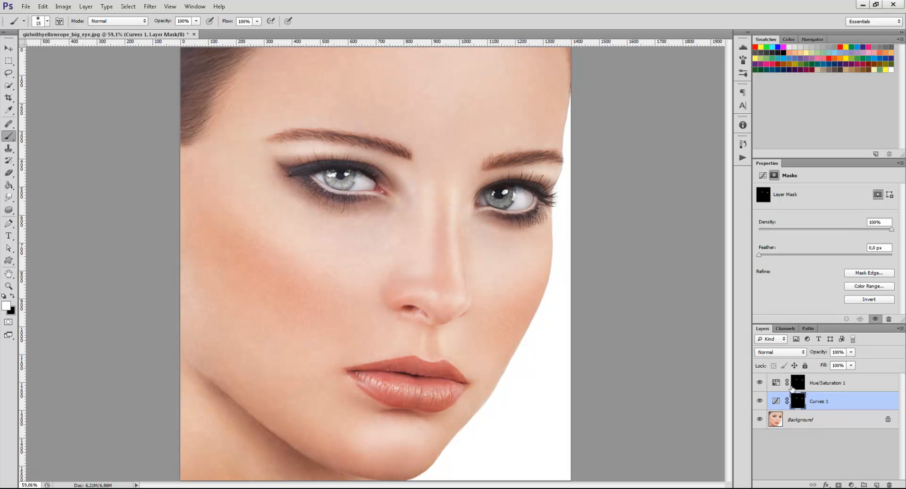
pyautogui.click(840, 383)
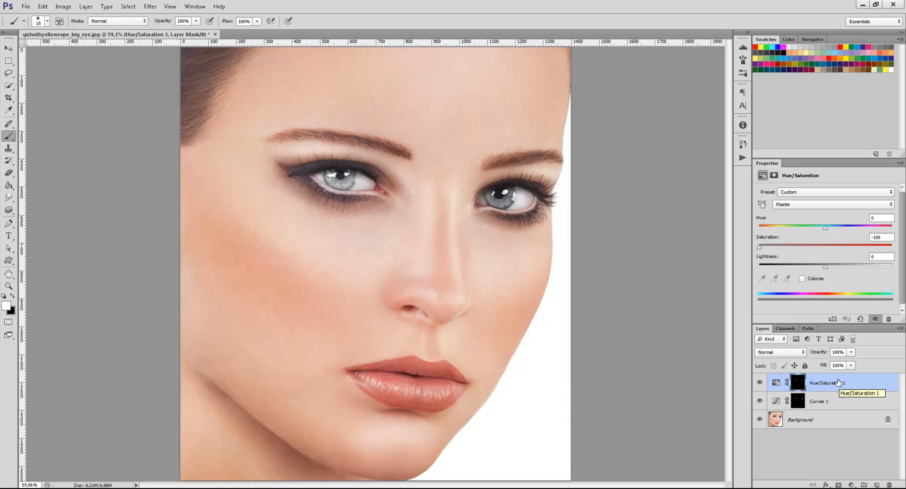
# Set up the Brush tool with a black foreground color, 20% opacity and size 200.
pyautogui.press('v')
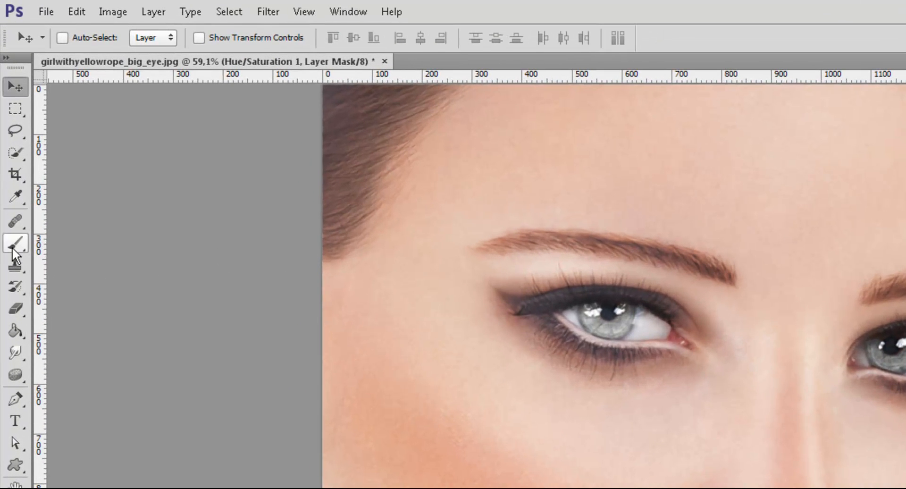
pyautogui.click(12, 244)
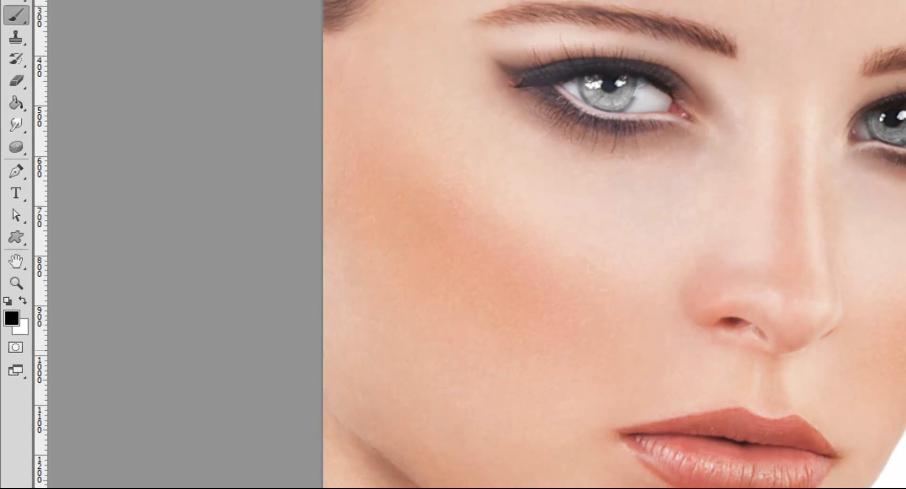
pyautogui.press('2')
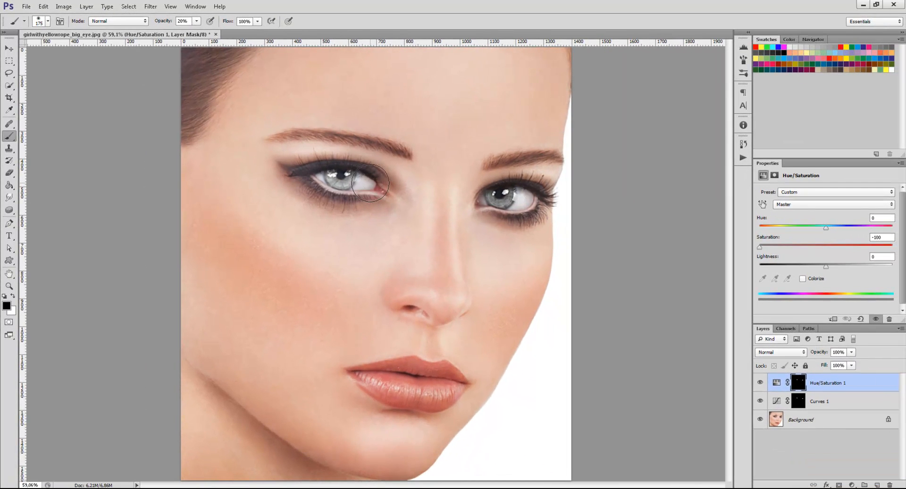
pyautogui.press(']')
pyautogui.press(']')
pyautogui.press(']')
pyautogui.press(']')
pyautogui.press(']')
pyautogui.press(']')
pyautogui.press(']')
pyautogui.press(']')
pyautogui.press(']')
pyautogui.press(']')
pyautogui.press(']')
pyautogui.press(']')
# Toggle the Curves layer's visibility to compare the irises with and without the brightening, leaving the layer shown.
pyautogui.click(797, 402)
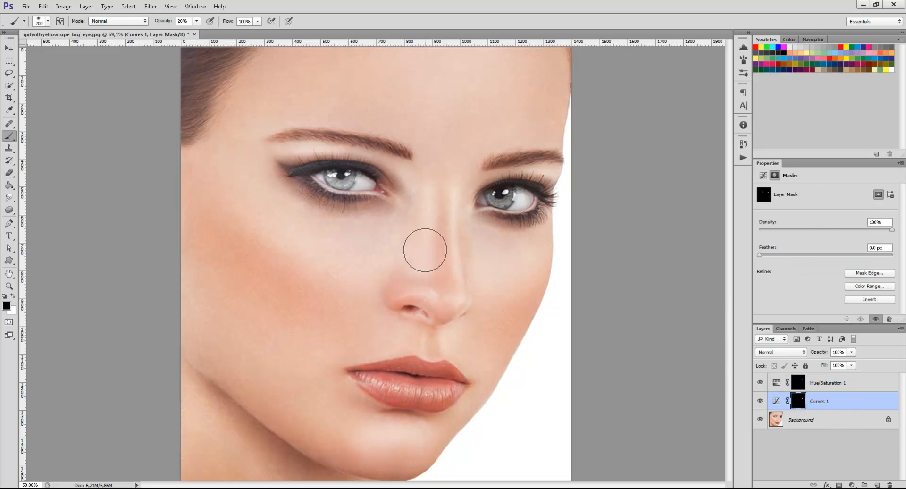
pyautogui.click(759, 401)
pyautogui.click(759, 401)
pyautogui.click(759, 400)
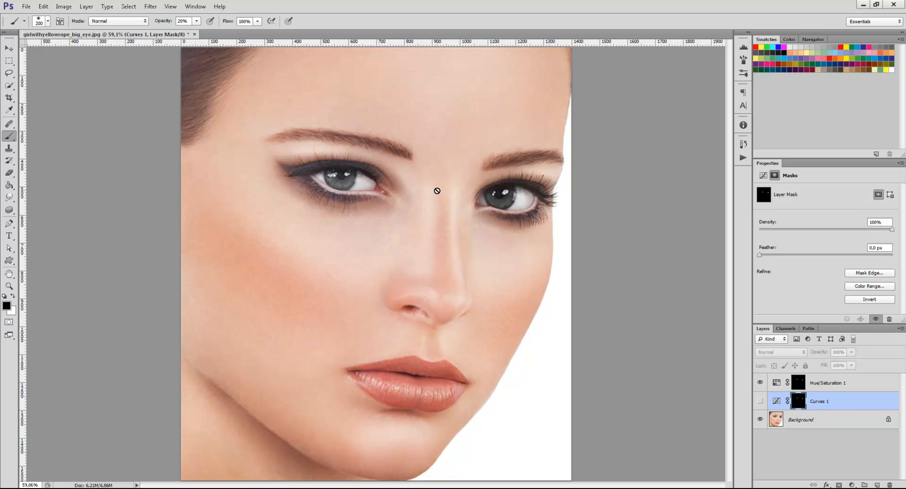
pyautogui.click(759, 401)
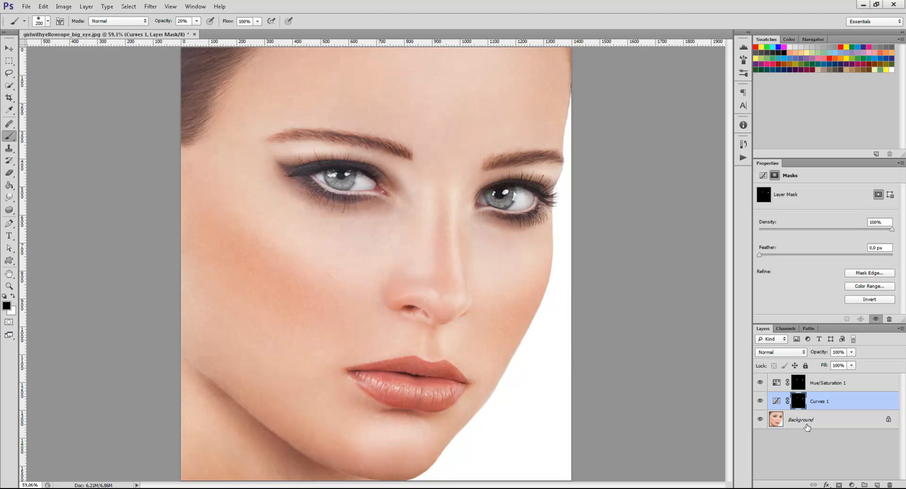
pyautogui.keyDown('alt'); pyautogui.click(802, 404); pyautogui.keyUp('alt')
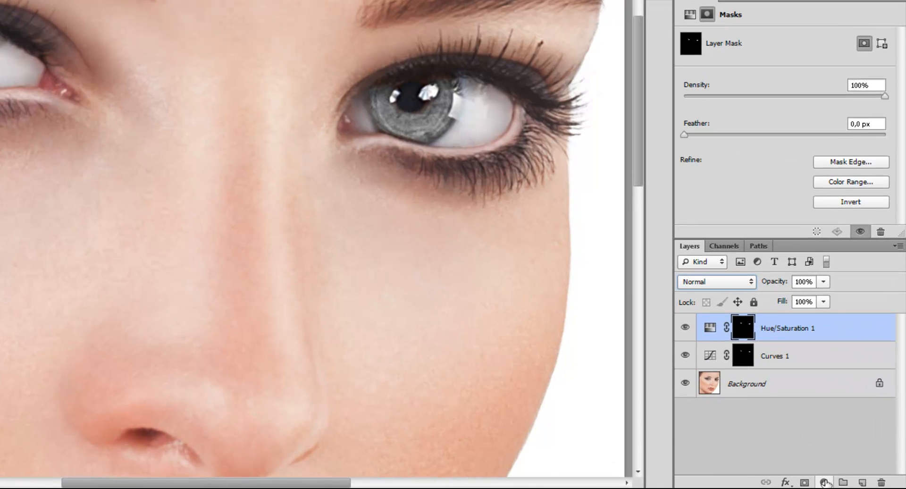
# Add a Solid Color fill layer in pure red (#ff0000) and set its blend mode to Overlay.
pyautogui.click(825, 481)
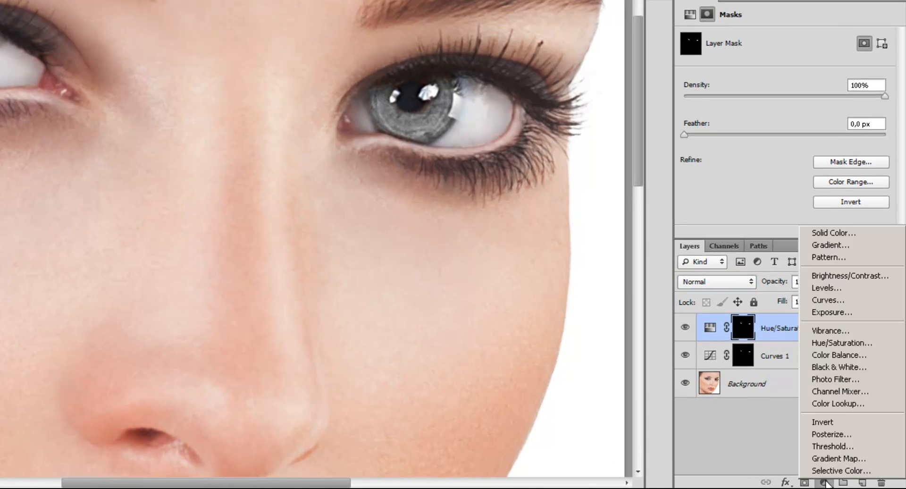
pyautogui.click(856, 233)
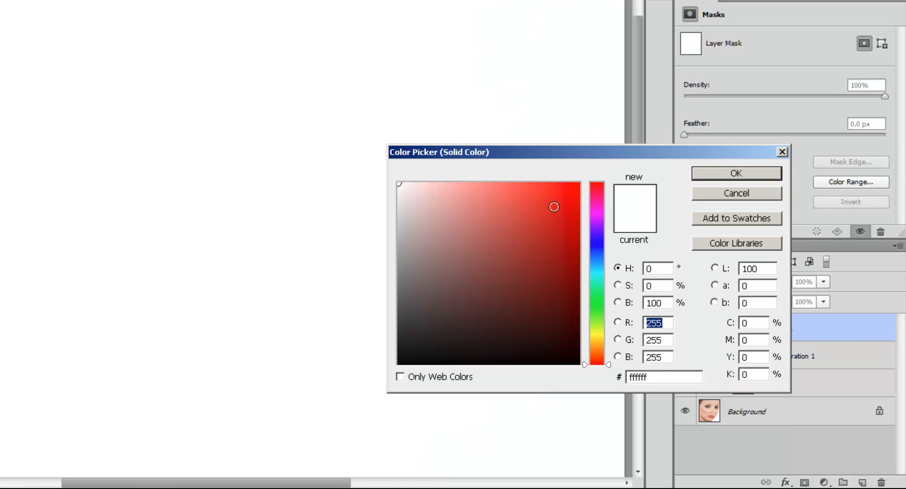
pyautogui.click(579, 183)
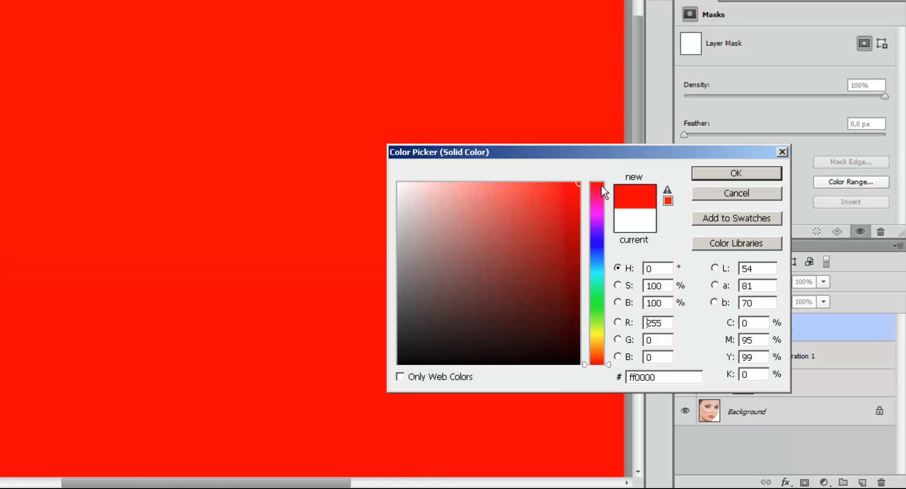
pyautogui.click(725, 174)
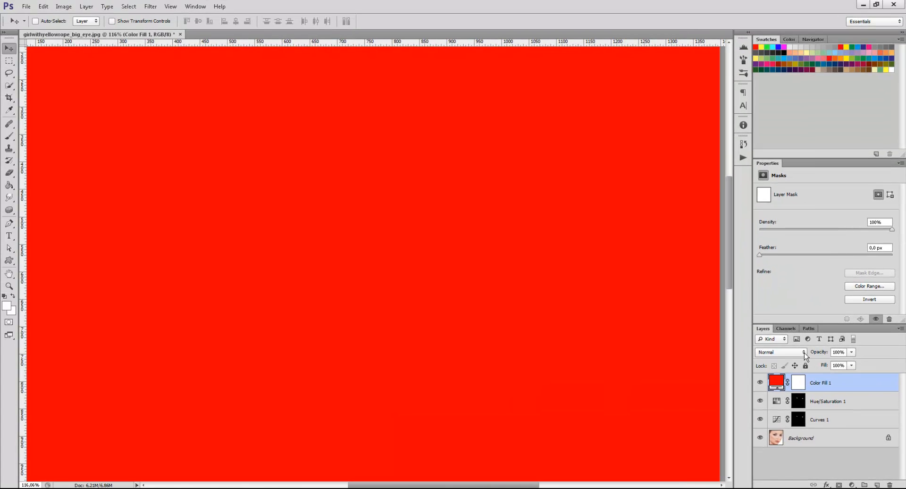
pyautogui.click(803, 353)
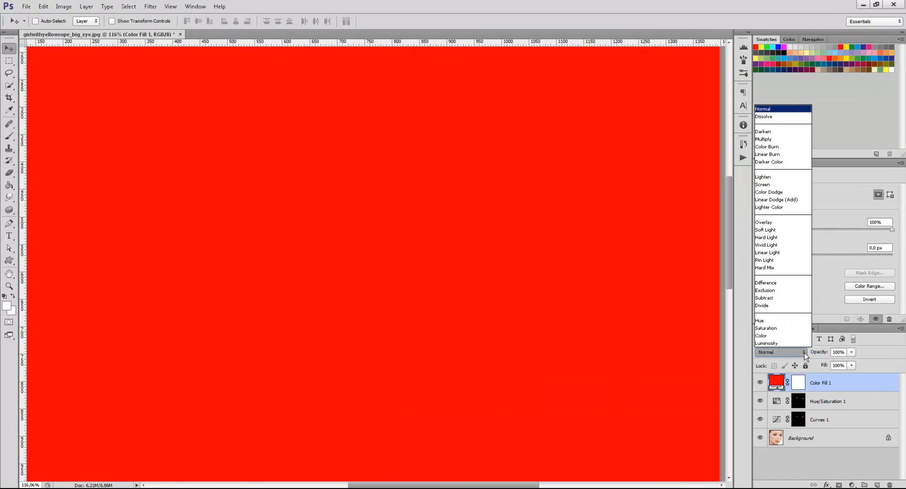
pyautogui.click(805, 222)
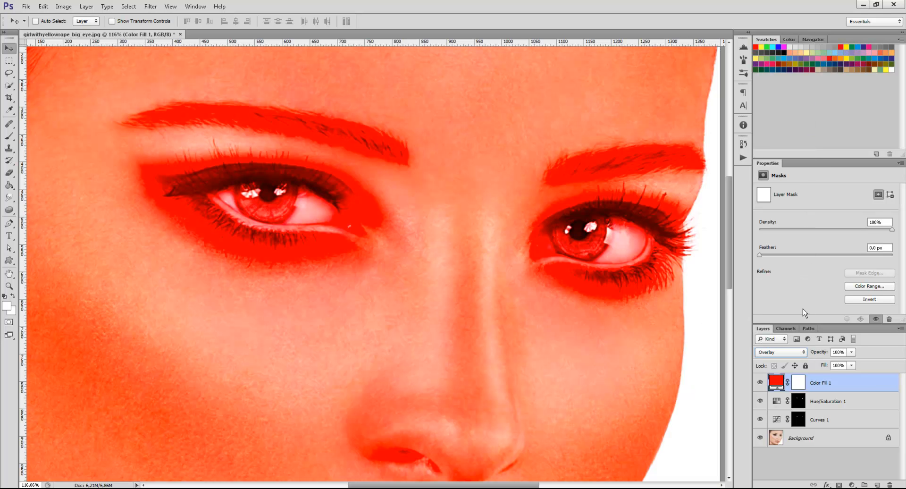
# Invert the red fill layer's mask to black and replace it with a copy of the Hue/Saturation layer's iris mask.
pyautogui.click(798, 382)
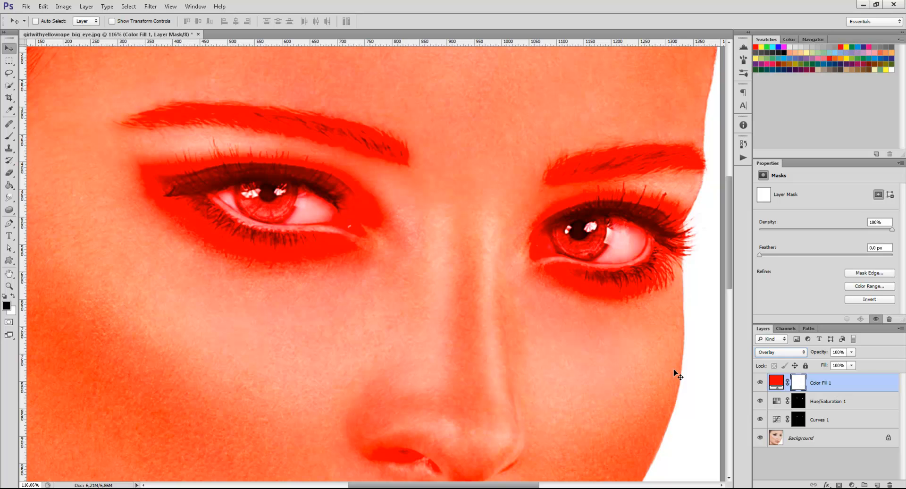
pyautogui.hotkey('ctrl', 'i')
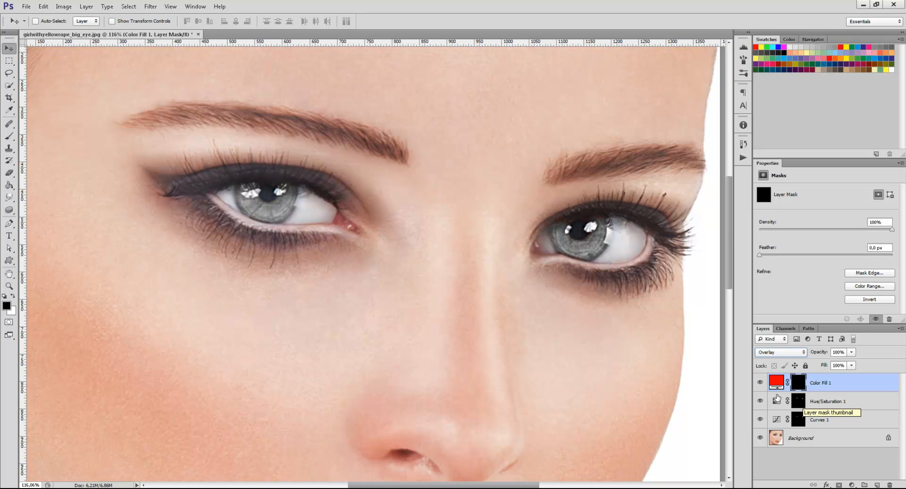
pyautogui.moveTo(801, 404); pyautogui.dragTo(803, 387)
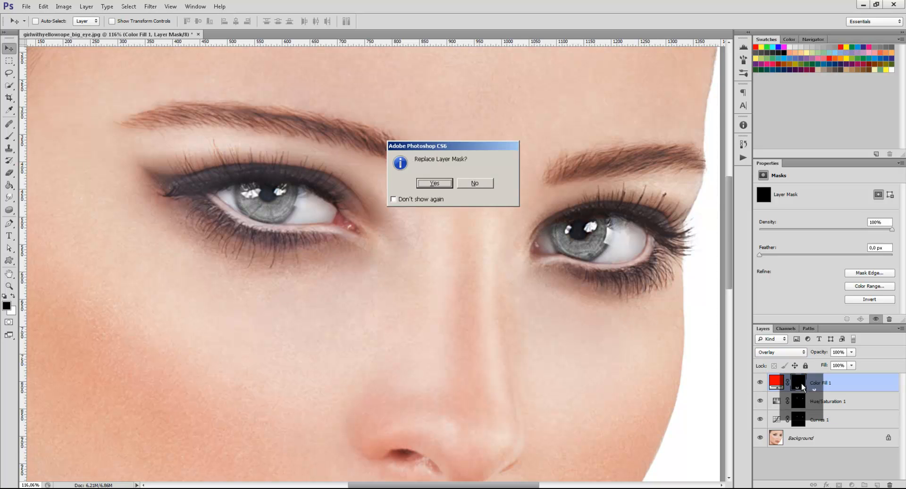
pyautogui.click(433, 183)
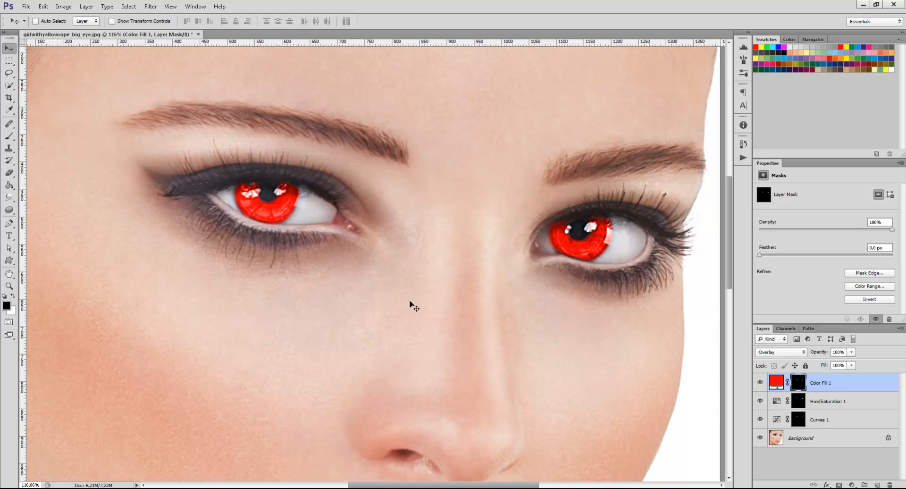
# Set up the Brush tool at 100% opacity and size 20 for refining the red fill layer's mask around the irises.
pyautogui.scroll(-1, 438, 299)
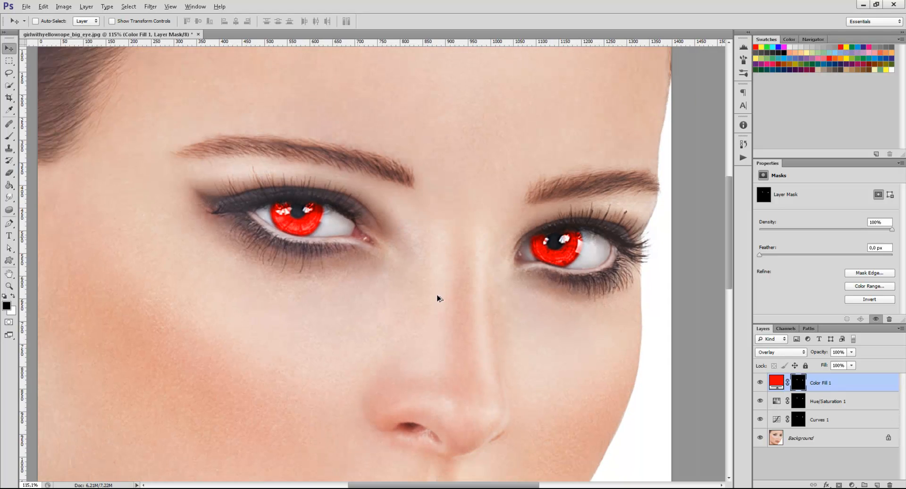
pyautogui.scroll(3, 439, 299)
pyautogui.scroll(2, 411, 324)
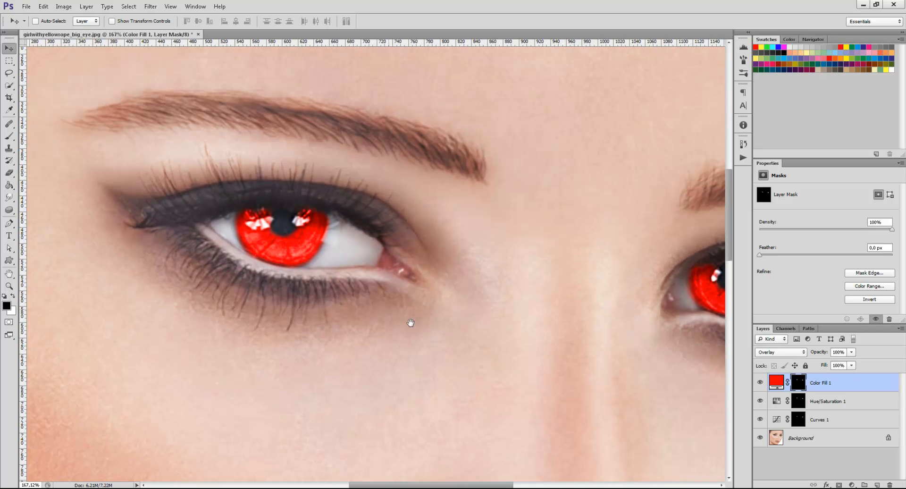
pyautogui.scroll(2, 343, 271)
pyautogui.scroll(-2, 313, 269)
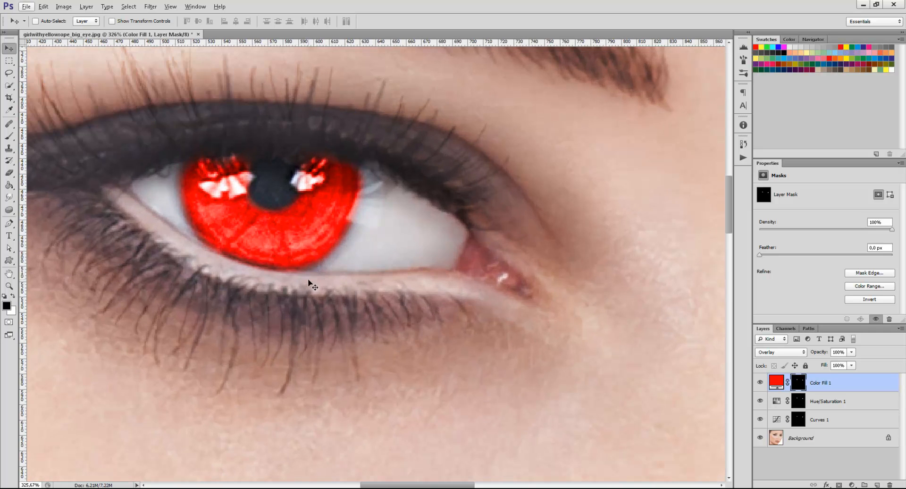
pyautogui.click(10, 136)
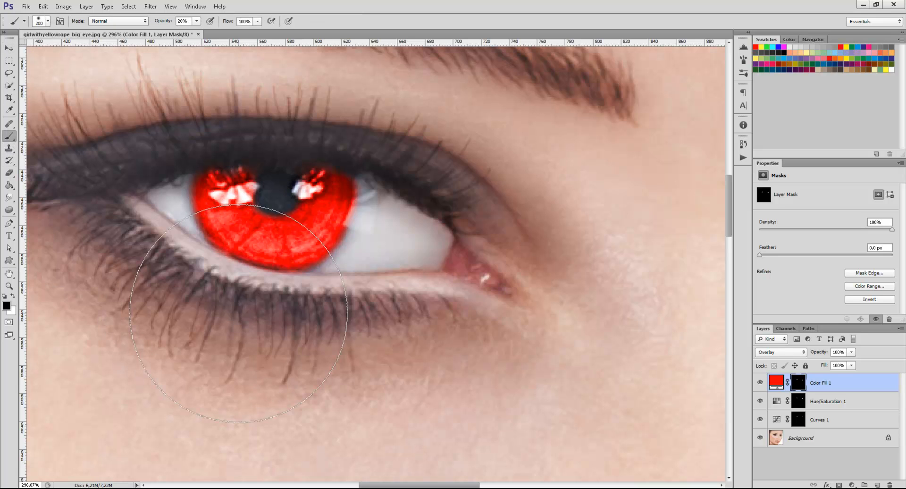
pyautogui.press('[')
pyautogui.press('[')
pyautogui.press('[')
pyautogui.press('[')
pyautogui.press('[')
pyautogui.press('[')
pyautogui.press('[')
pyautogui.press('[')
pyautogui.press('[')
pyautogui.press('[')
pyautogui.press('[')
pyautogui.press('[')
pyautogui.press('[')
pyautogui.press(']')
pyautogui.press(']')
pyautogui.moveTo(488, 302); pyautogui.dragTo(217, 307)
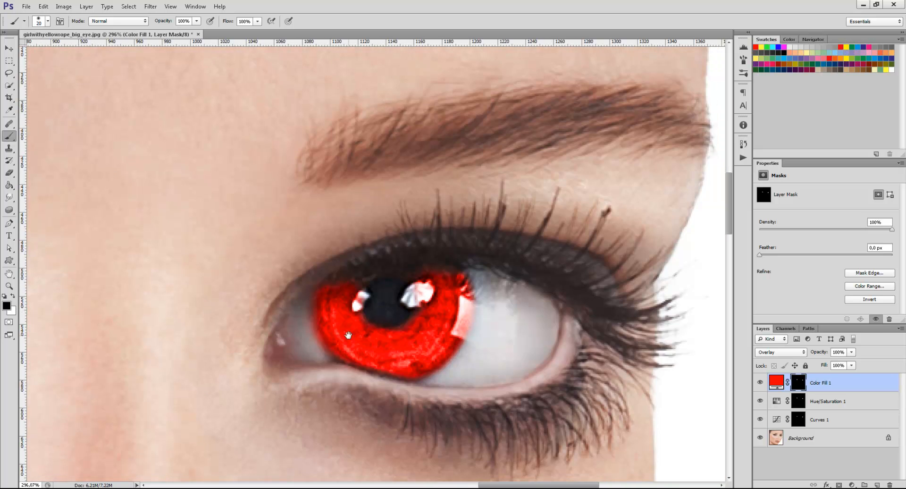
# Paint white with a size 15 brush along the lower edge of the right-hand iris on the red fill layer's mask.
pyautogui.press(']')
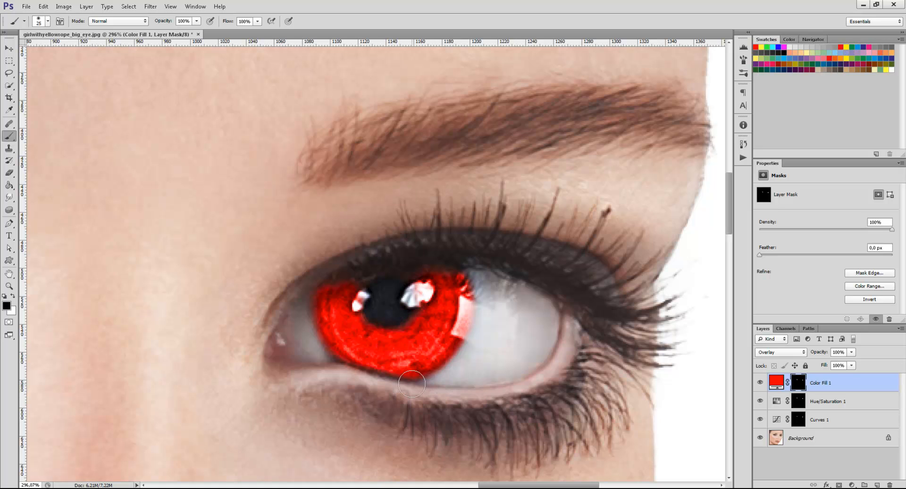
pyautogui.press('x')
pyautogui.press('[')
pyautogui.press('[')
pyautogui.moveTo(414, 366); pyautogui.dragTo(343, 350)
pyautogui.scroll(-8, 536, 380)
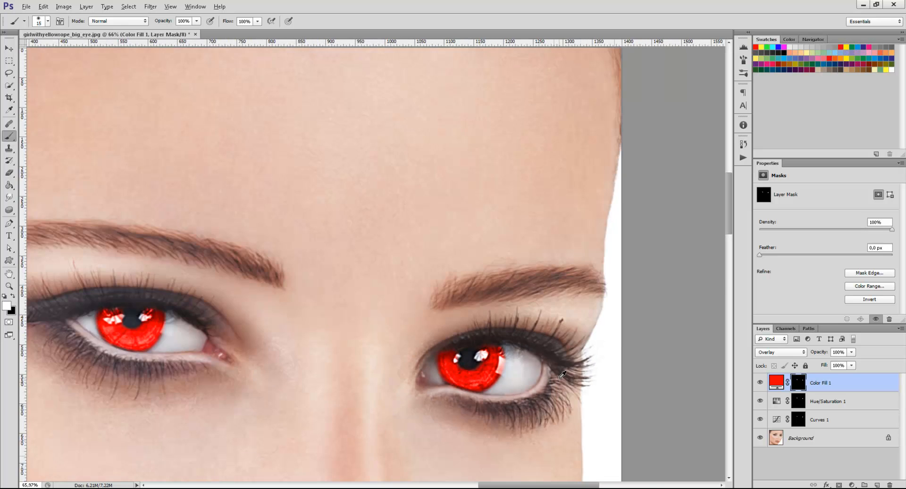
# Lower the red fill layer's opacity to soften the iris color.
pyautogui.scroll(3, 540, 397)
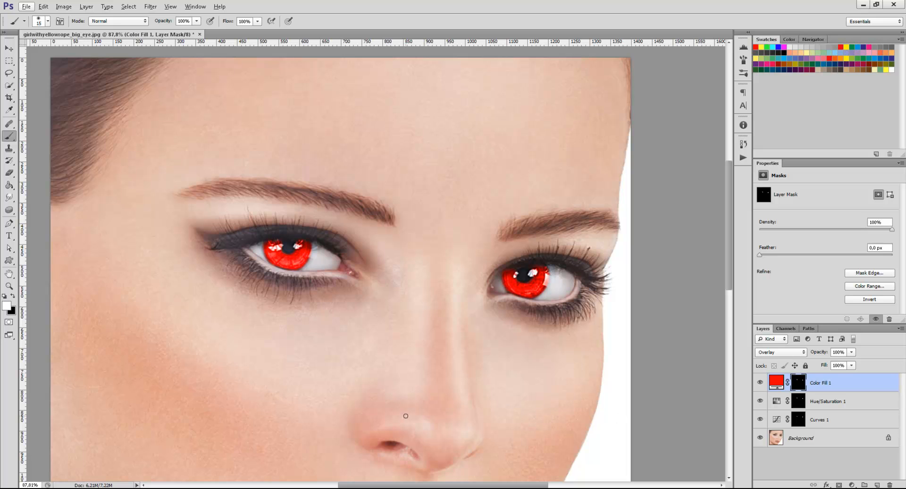
pyautogui.scroll(-2, 485, 396)
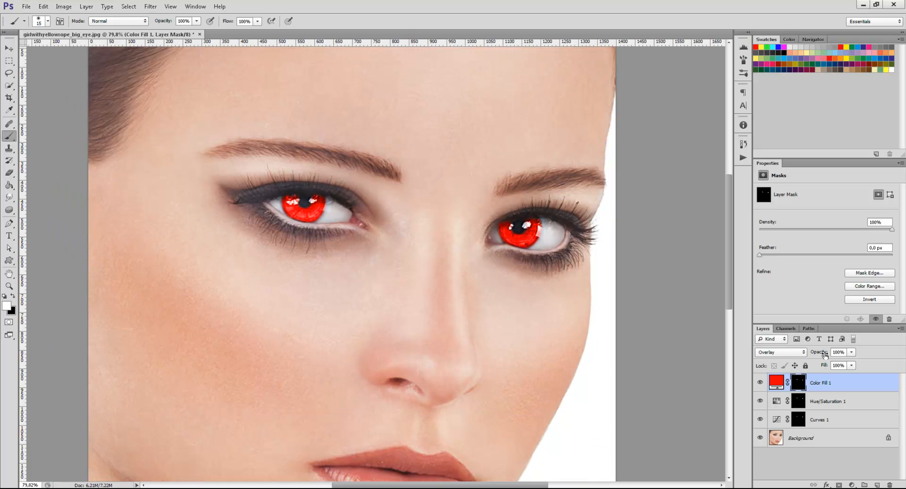
pyautogui.moveTo(823, 355); pyautogui.dragTo(808, 355)
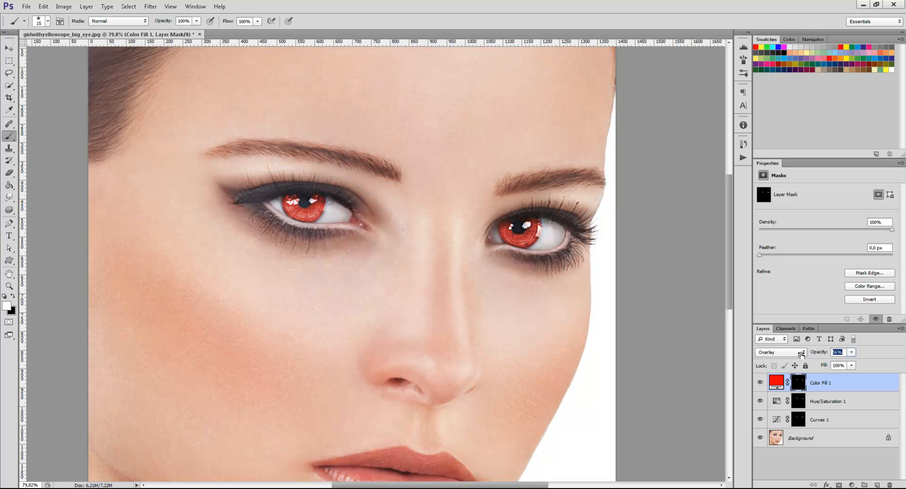
pyautogui.moveTo(801, 355); pyautogui.dragTo(801, 355)
# Pull down the upper point of the Curves layer's curve to reduce the brightening of the irises.
pyautogui.scroll(-3, 574, 369)
pyautogui.click(818, 419)
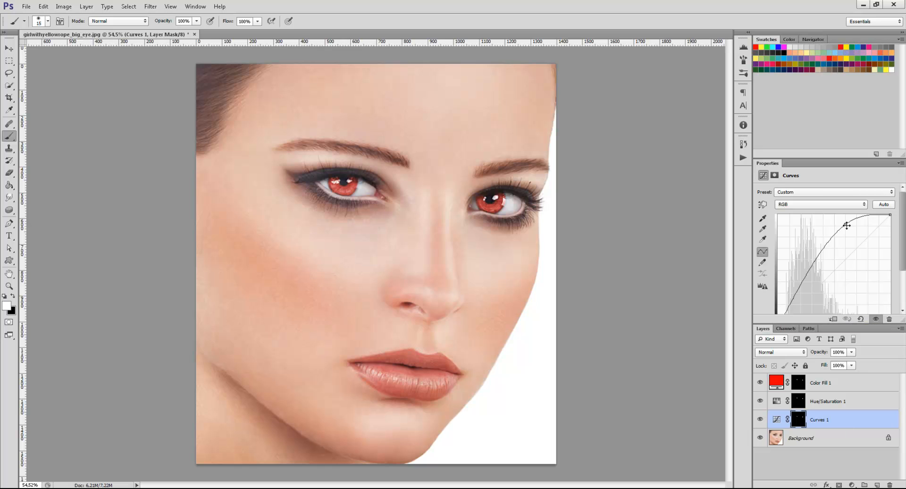
pyautogui.moveTo(845, 224); pyautogui.dragTo(851, 234)
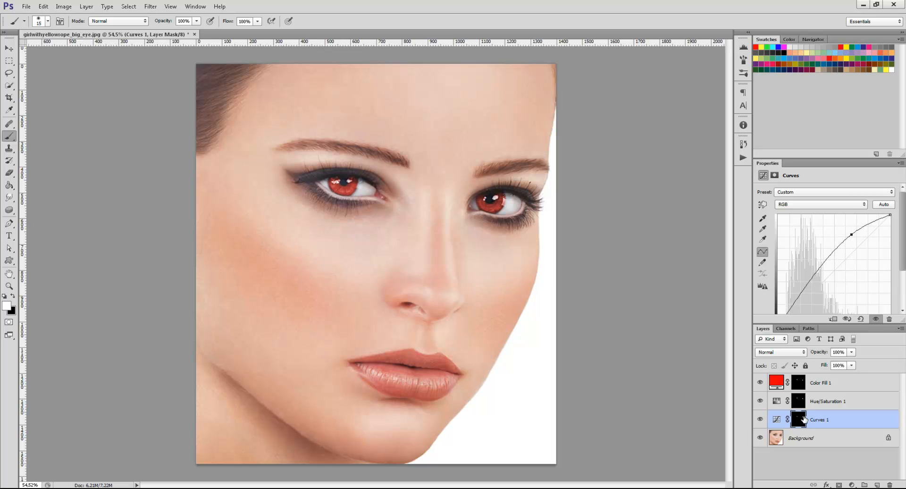
# Set the red fill layer's opacity to 40% and switch to the Move tool.
pyautogui.click(826, 385)
pyautogui.click(821, 354)
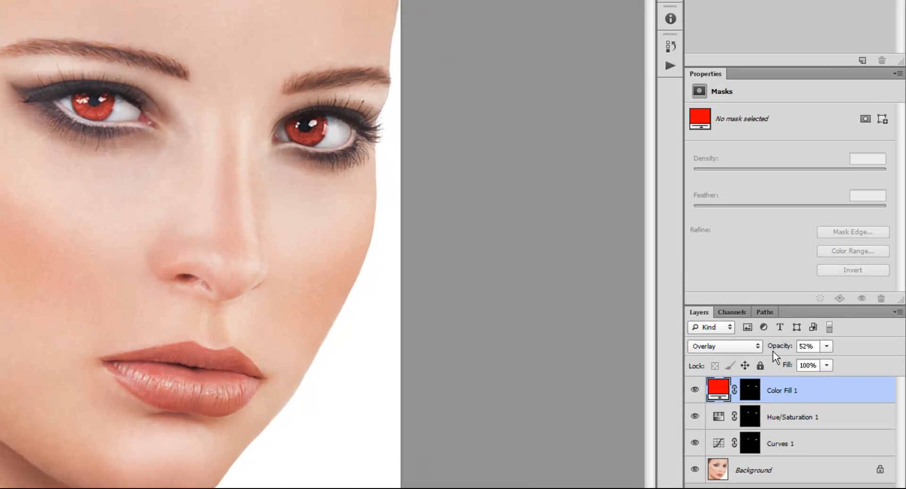
pyautogui.moveTo(774, 349); pyautogui.dragTo(757, 358)
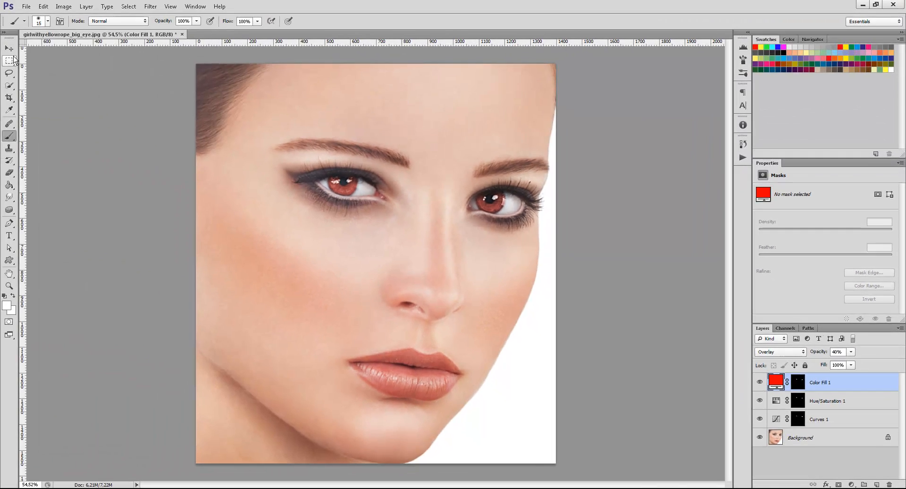
pyautogui.click(10, 50)
# Activate the red fill layer's mask for painting with the Brush tool, with the left-hand eye in close-up.
pyautogui.scroll(4, 452, 175)
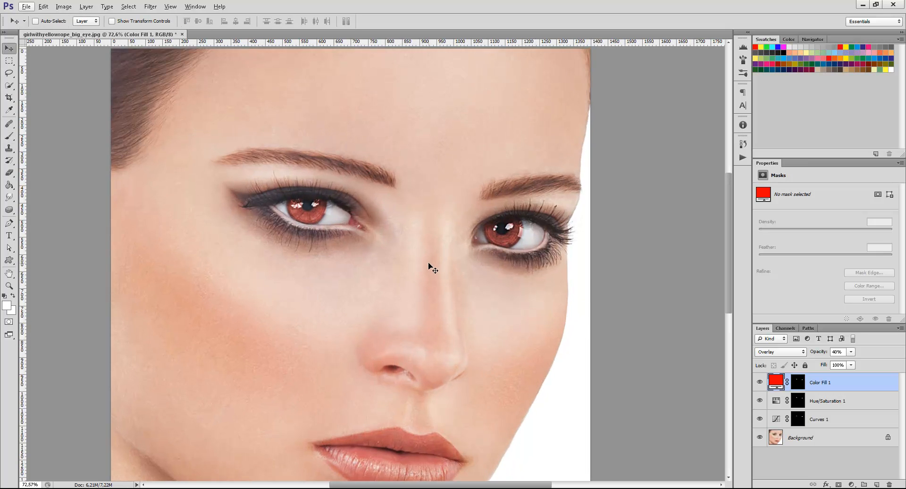
pyautogui.scroll(4, 368, 262)
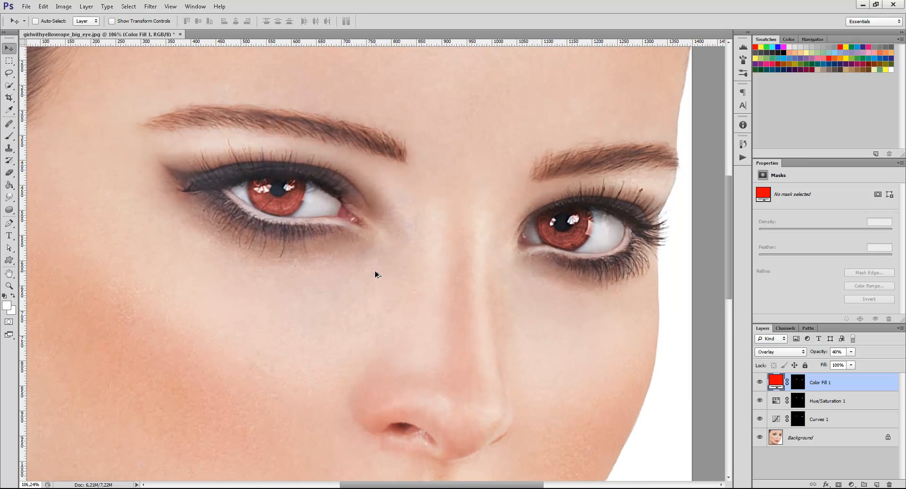
pyautogui.scroll(3, 375, 270)
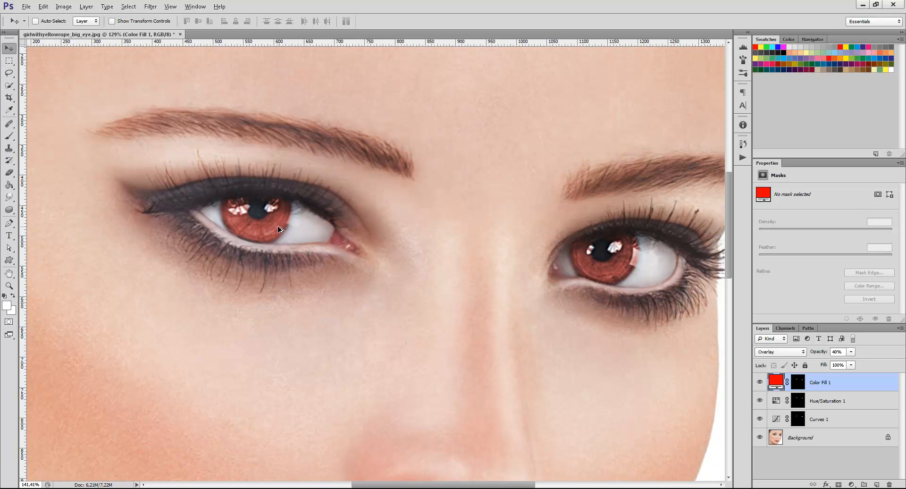
pyautogui.scroll(5, 280, 228)
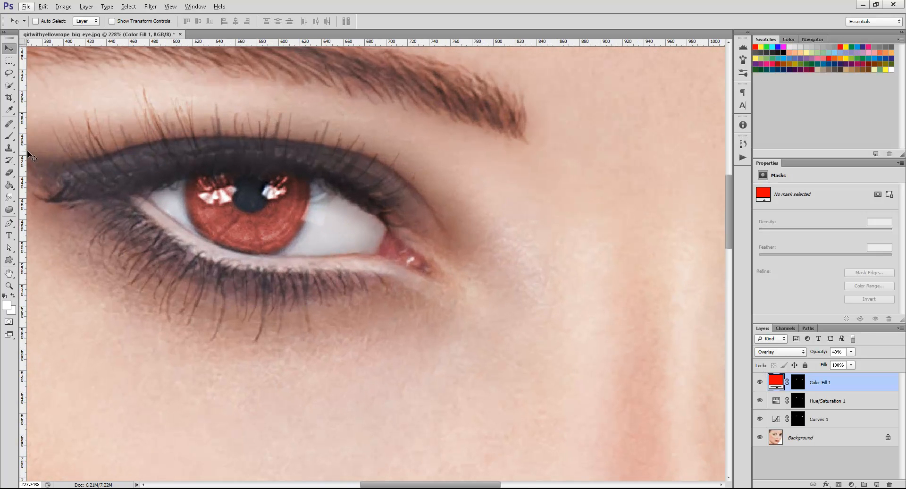
pyautogui.click(9, 136)
pyautogui.click(797, 381)
pyautogui.press(']')
pyautogui.press(']')
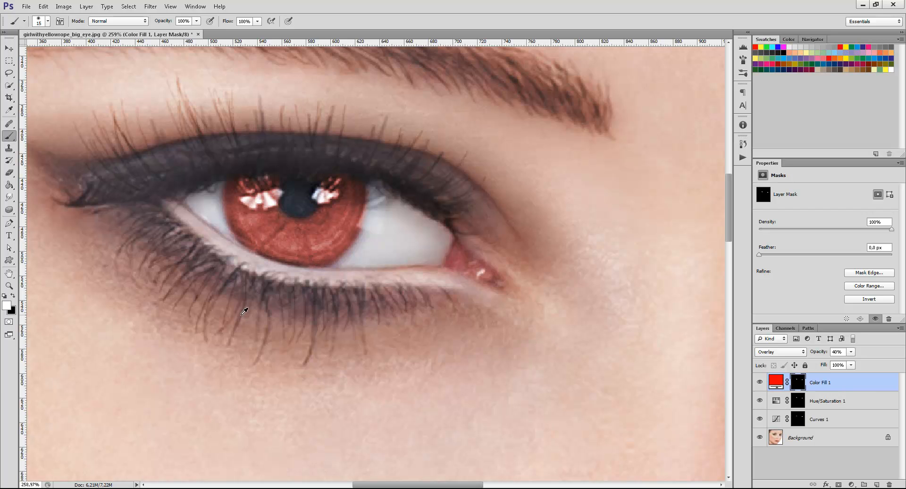
# Toggle the red fill and Curves layers' visibility to compare their effects on the whole portrait, leaving both shown.
pyautogui.scroll(-5, 358, 269)
pyautogui.scroll(-1, 354, 287)
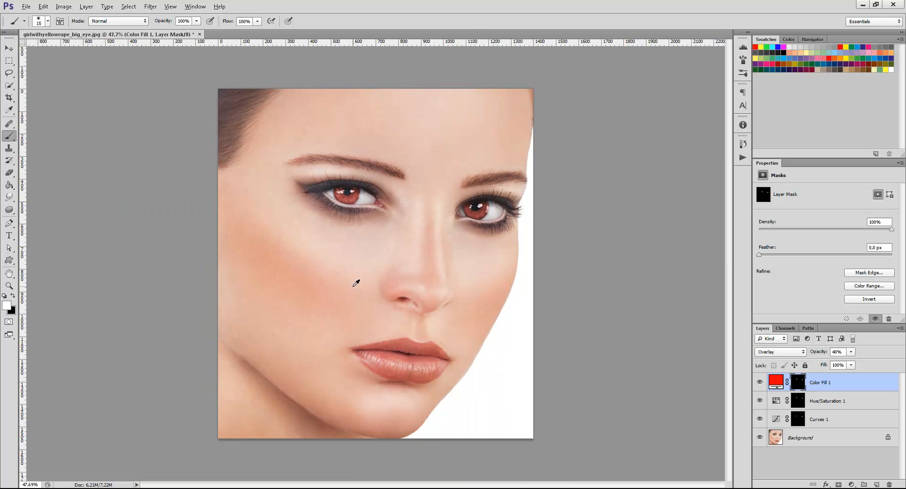
pyautogui.scroll(2, 495, 278)
pyautogui.click(759, 383)
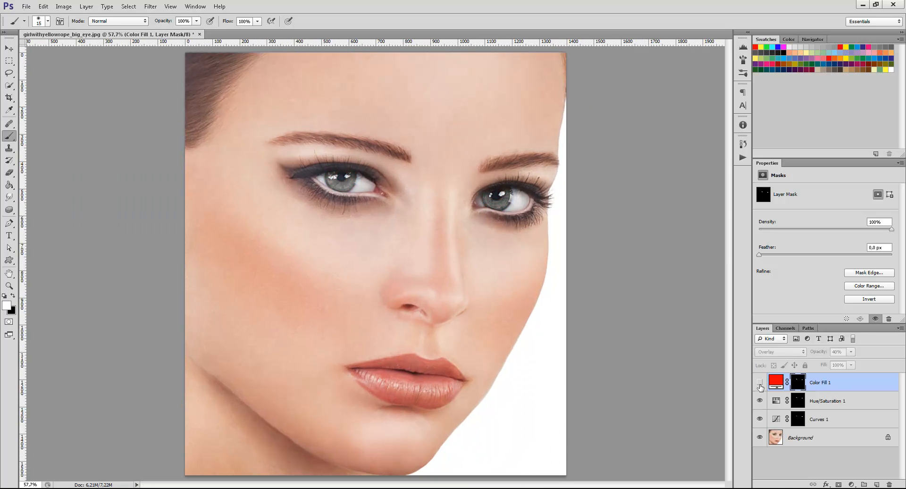
pyautogui.click(759, 383)
pyautogui.click(760, 418)
pyautogui.click(760, 419)
pyautogui.click(761, 418)
pyautogui.click(762, 418)
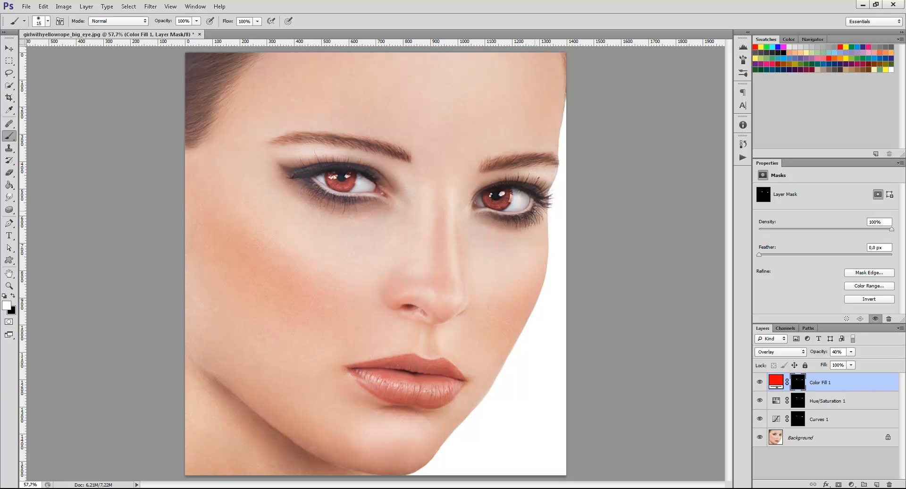
# Toggle the Hue/Saturation and Curves layers' visibility to compare the irises in close-up, leaving both layers shown.
pyautogui.scroll(1, 454, 145)
pyautogui.scroll(12, 500, 198)
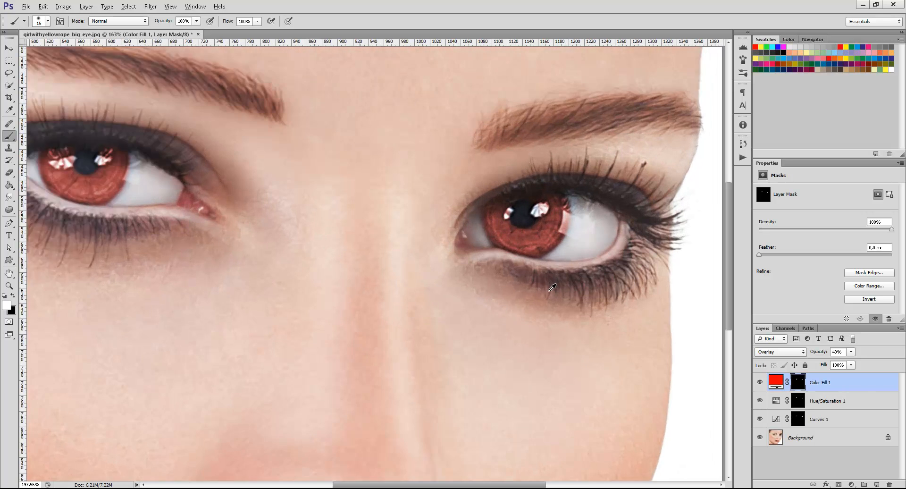
pyautogui.click(760, 400)
pyautogui.click(760, 418)
pyautogui.click(759, 419)
# Paint white on the Curves layer's mask at the lower inner edge of the right-hand iris.
pyautogui.click(789, 418)
pyautogui.scroll(4, 604, 243)
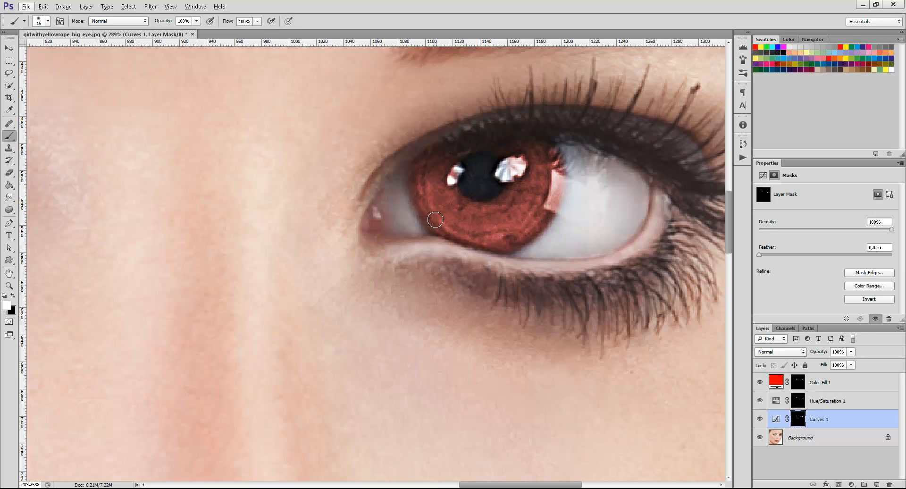
pyautogui.click(433, 217)
pyautogui.hotkey('ctrl', '0')
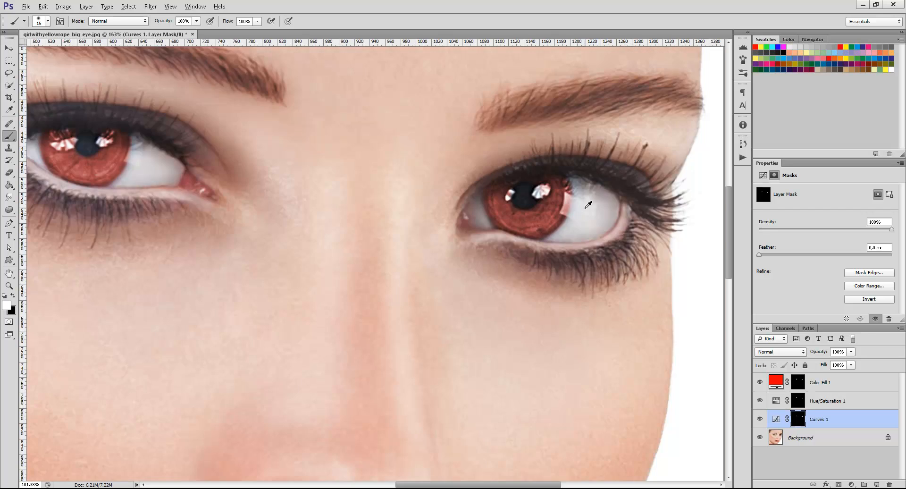
# Change the color of the Color Fill 1 layer from red to blue, hex 003cff.
pyautogui.scroll(5, 414, 186)
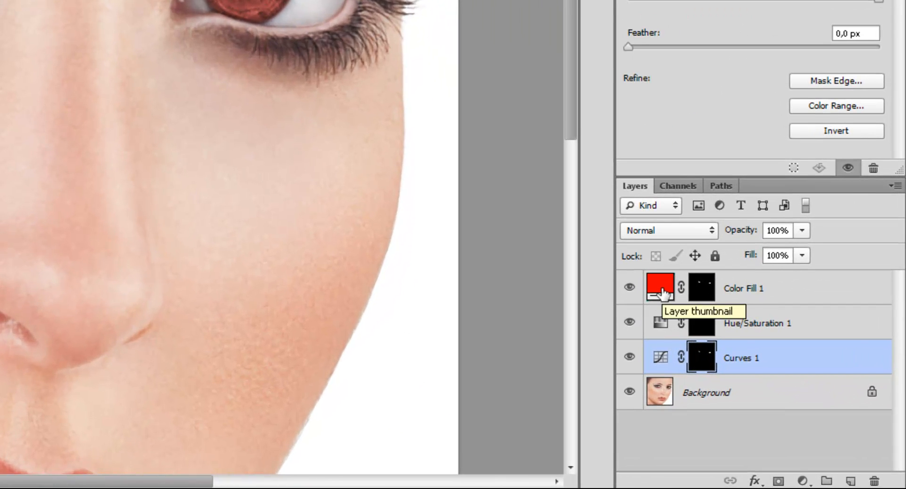
pyautogui.doubleClick(663, 294)
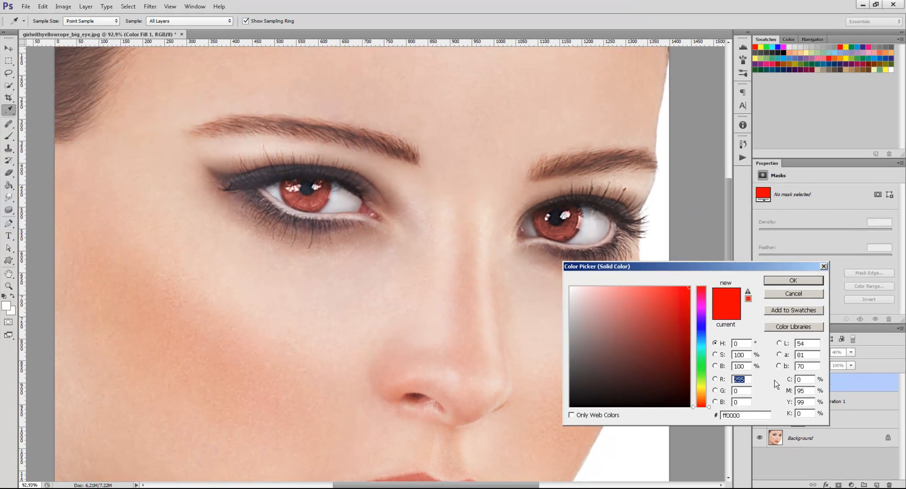
pyautogui.click(702, 331)
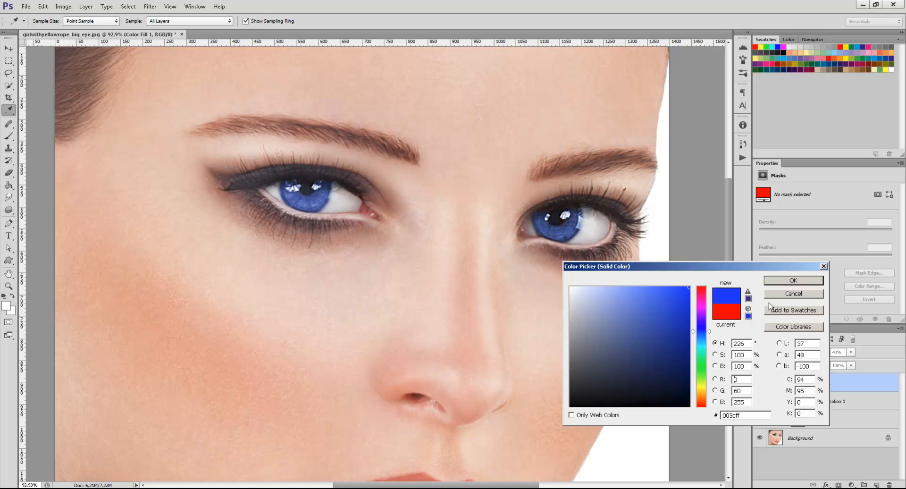
pyautogui.click(794, 281)
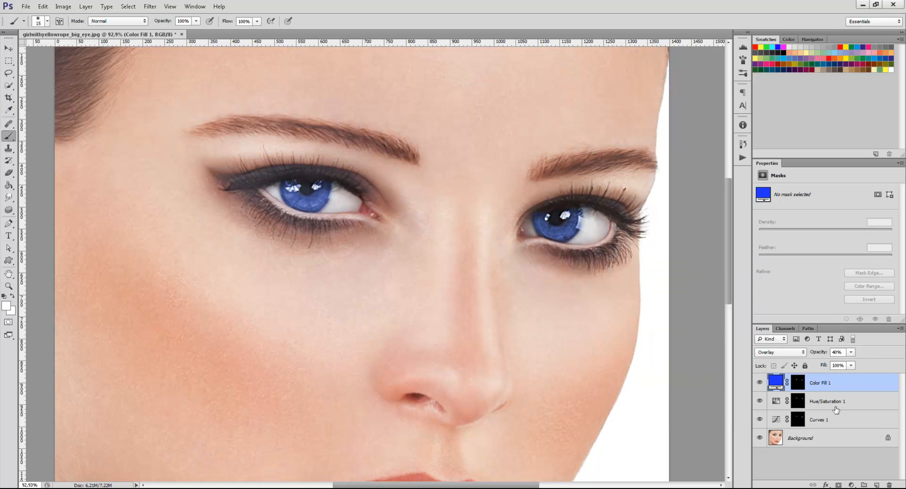
# Raise the Curves 1 layer's curve to brighten the irises and lower the blue fill layer's opacity to 15%.
pyautogui.click(836, 420)
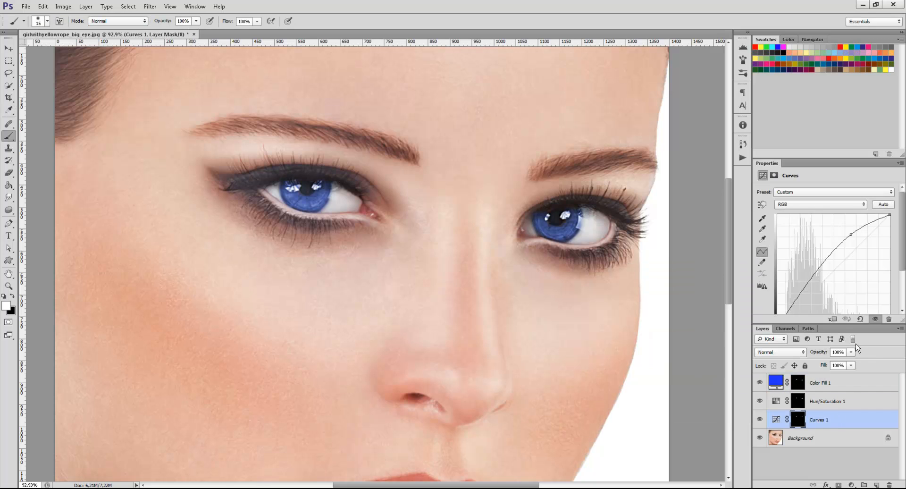
pyautogui.moveTo(851, 235); pyautogui.dragTo(831, 224)
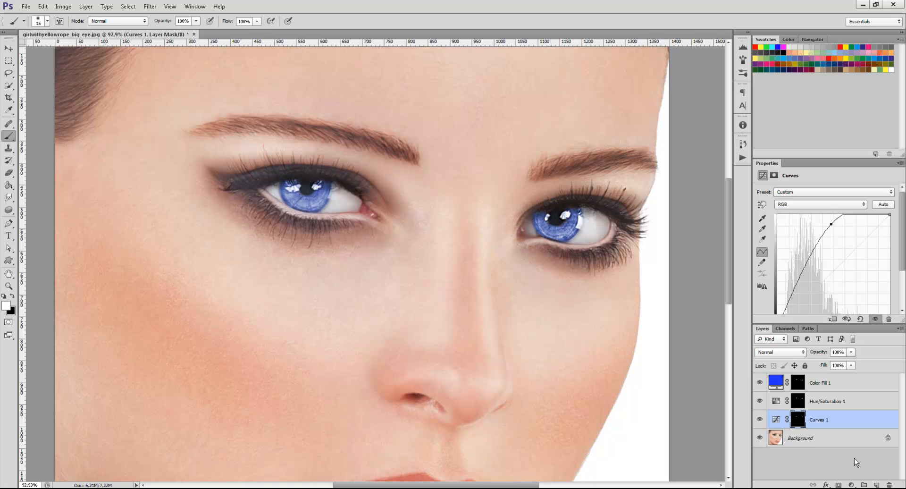
pyautogui.click(852, 387)
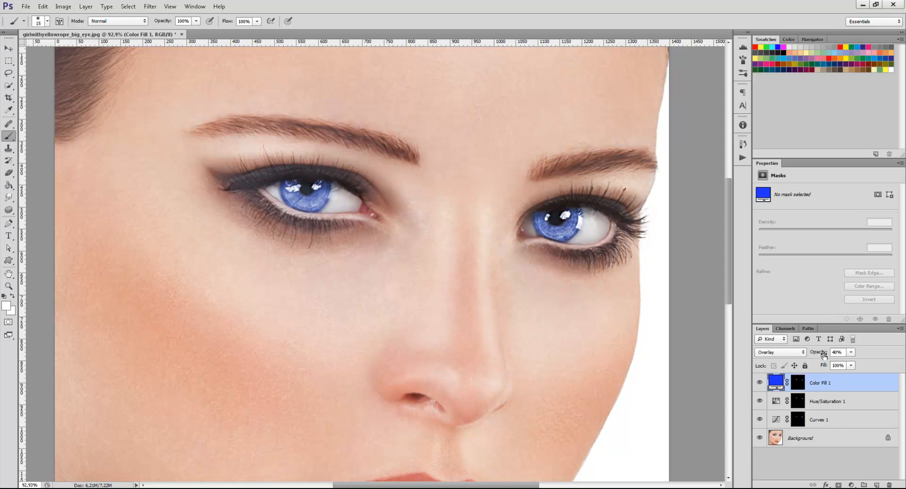
pyautogui.moveTo(821, 352)
pyautogui.mouseDown()
pyautogui.moveTo(806, 352)
pyautogui.moveTo(816, 354)
pyautogui.mouseUp()
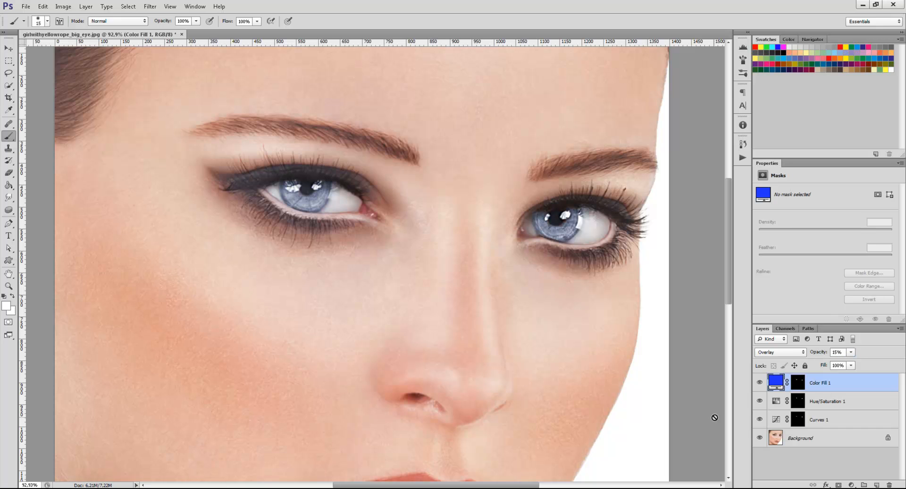
pyautogui.click(9, 47)
pyautogui.scroll(-3, 457, 319)
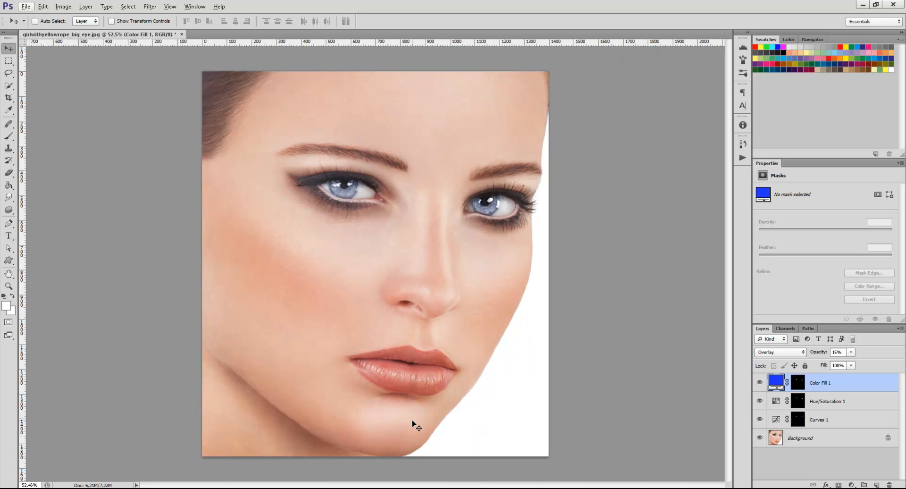
pyautogui.scroll(3, 415, 125)
pyautogui.scroll(1, 418, 222)
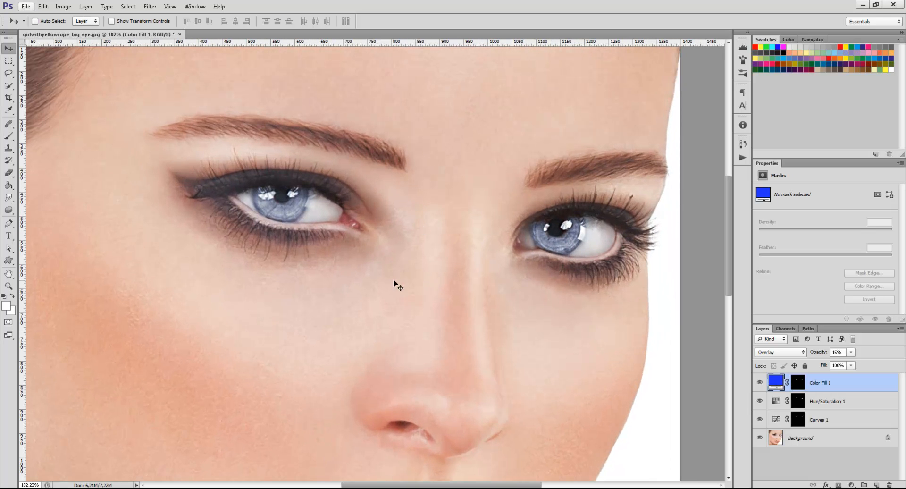
# Change the color of the Color Fill 1 layer to yellow, hex ffe400.
pyautogui.doubleClick(775, 383)
pyautogui.click(702, 388)
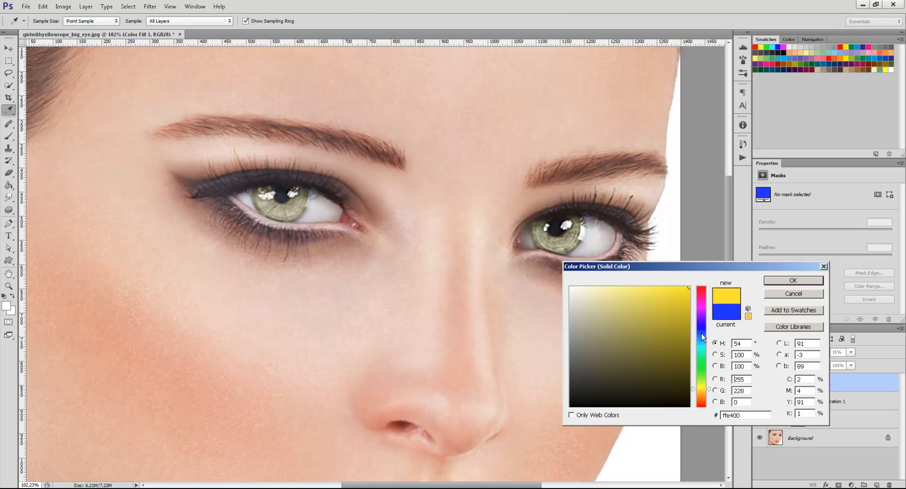
pyautogui.click(793, 280)
pyautogui.scroll(-5, 576, 296)
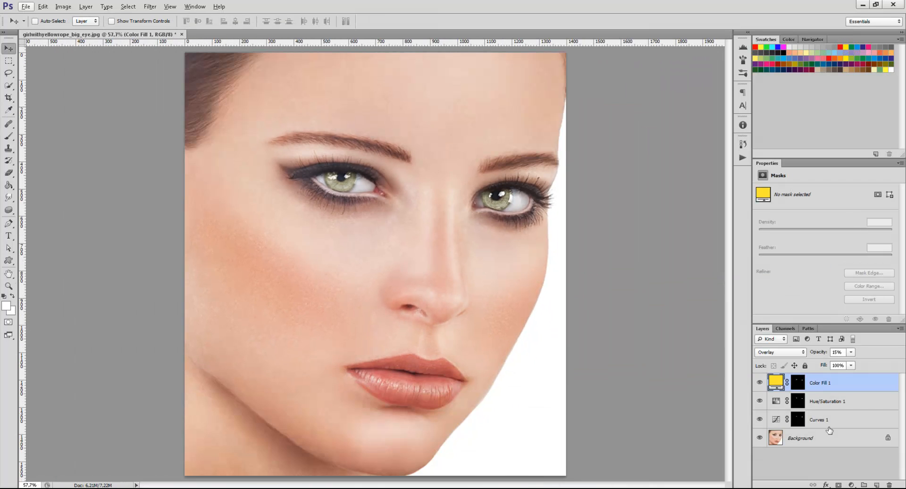
pyautogui.scroll(1, 487, 256)
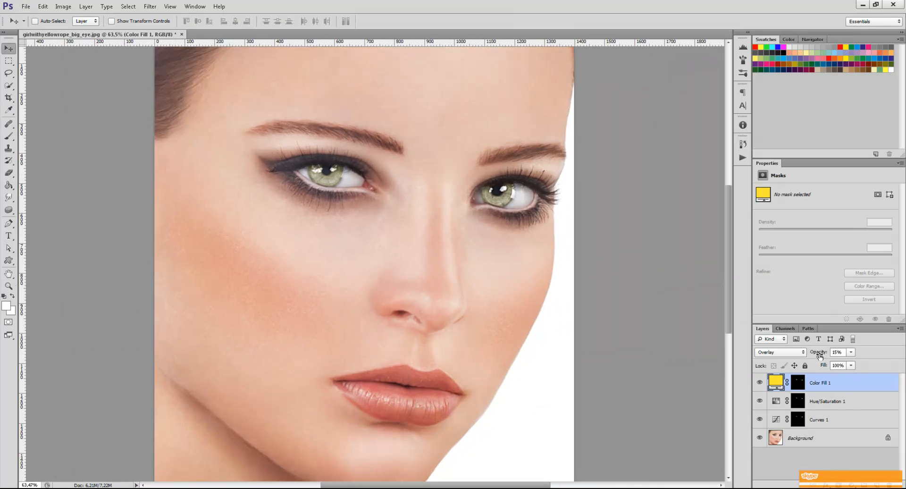
# Fine-tune the yellow fill layer's opacity, trying 26% and settling on 18%.
pyautogui.moveTo(818, 354); pyautogui.dragTo(820, 355)
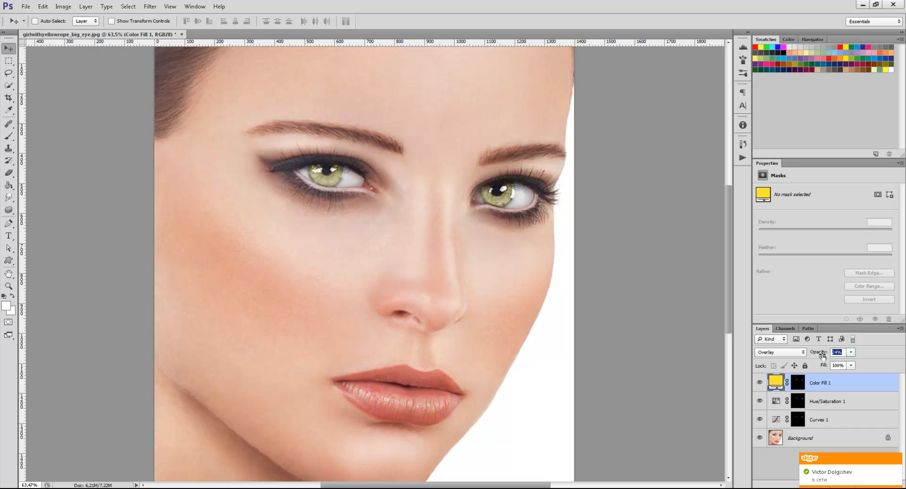
pyautogui.moveTo(822, 355); pyautogui.dragTo(815, 357)
pyautogui.scroll(5, 716, 367)
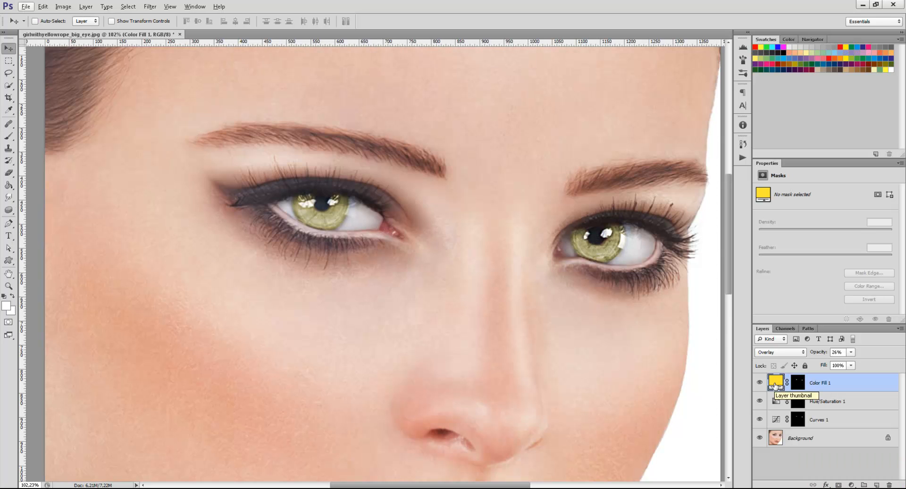
pyautogui.click(835, 405)
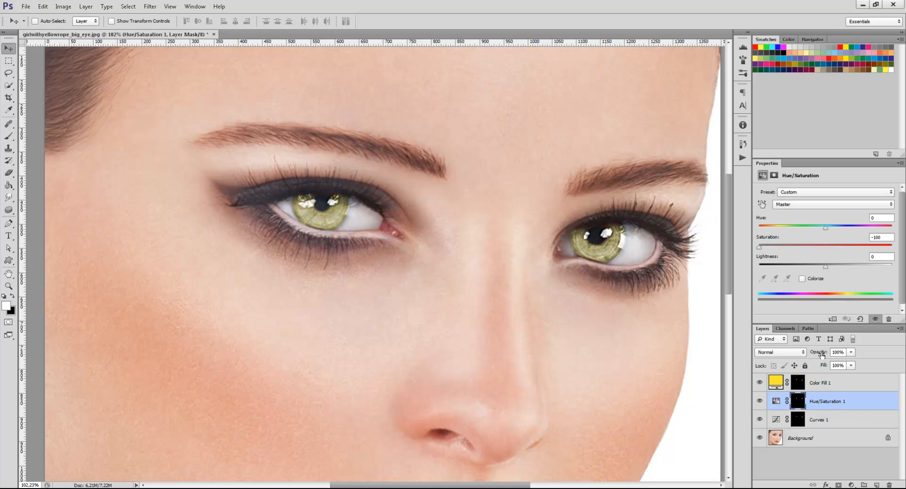
pyautogui.click(820, 385)
pyautogui.click(822, 354)
pyautogui.moveTo(822, 354)
pyautogui.mouseDown()
pyautogui.moveTo(809, 354)
pyautogui.moveTo(820, 356)
pyautogui.mouseUp()
pyautogui.press('Return')
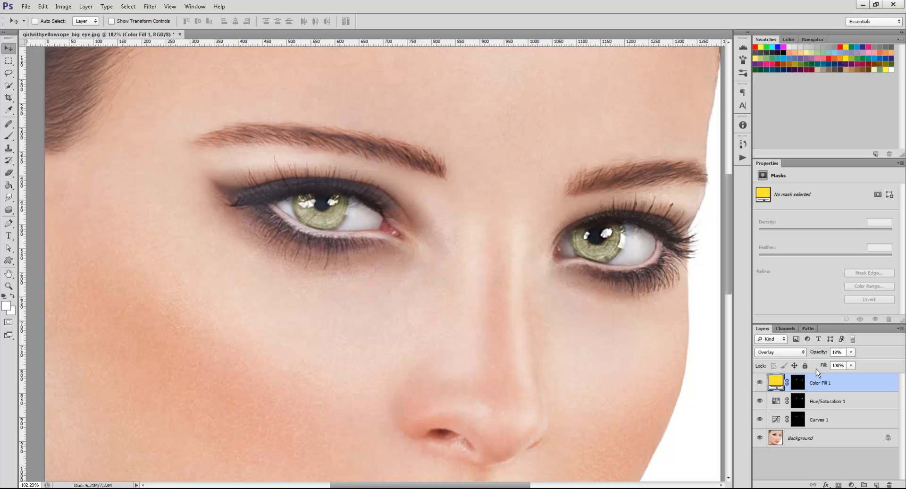
# Change the Color Fill 1 layer's color to orange, hex ffae00, and raise its opacity to 39%.
pyautogui.doubleClick(778, 384)
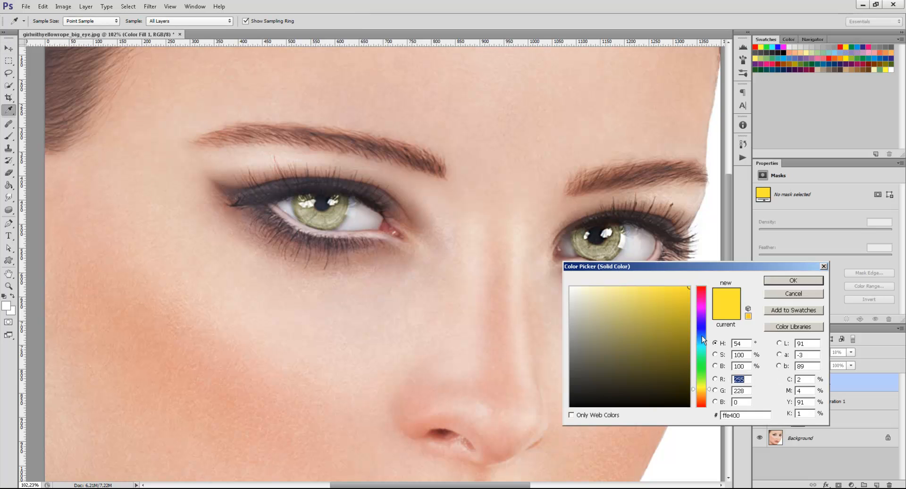
pyautogui.click(704, 392)
pyautogui.moveTo(703, 392); pyautogui.dragTo(704, 393)
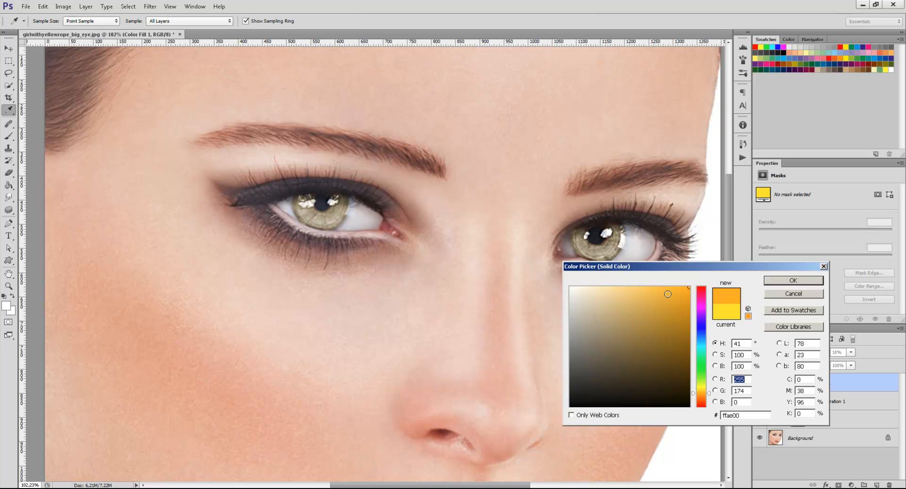
pyautogui.click(793, 281)
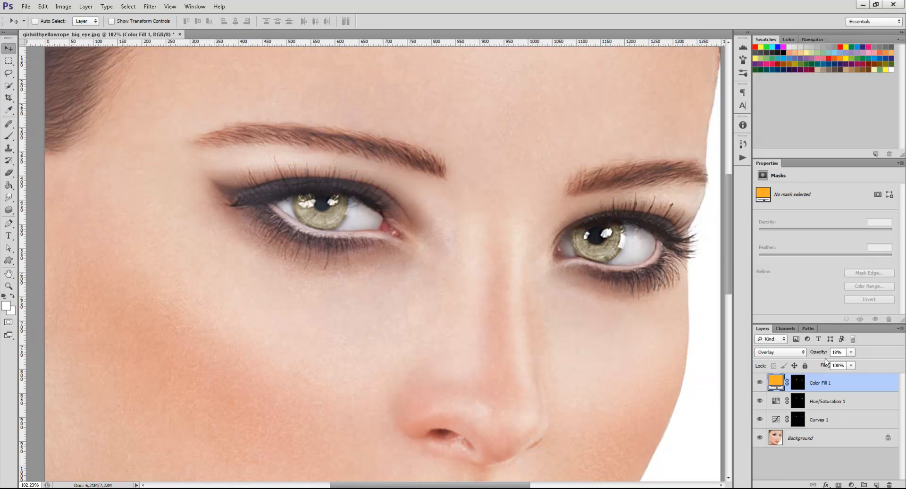
pyautogui.moveTo(814, 354); pyautogui.dragTo(820, 354)
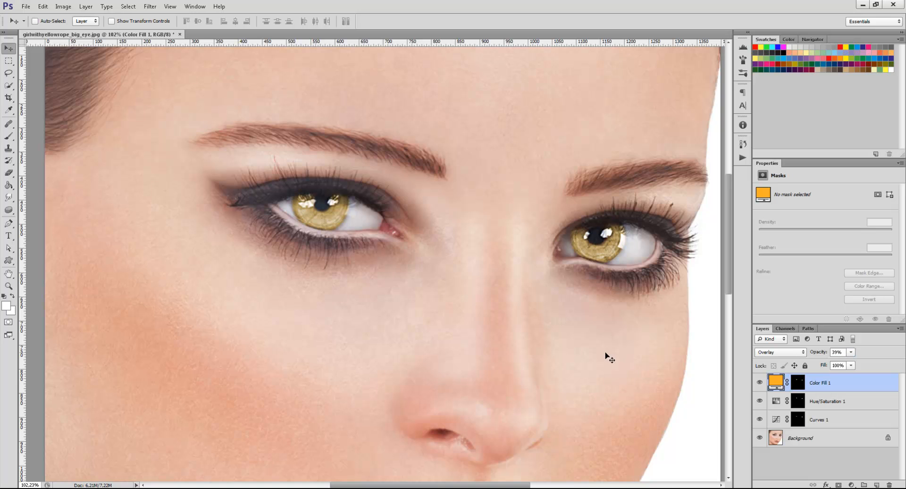
pyautogui.scroll(-4, 532, 370)
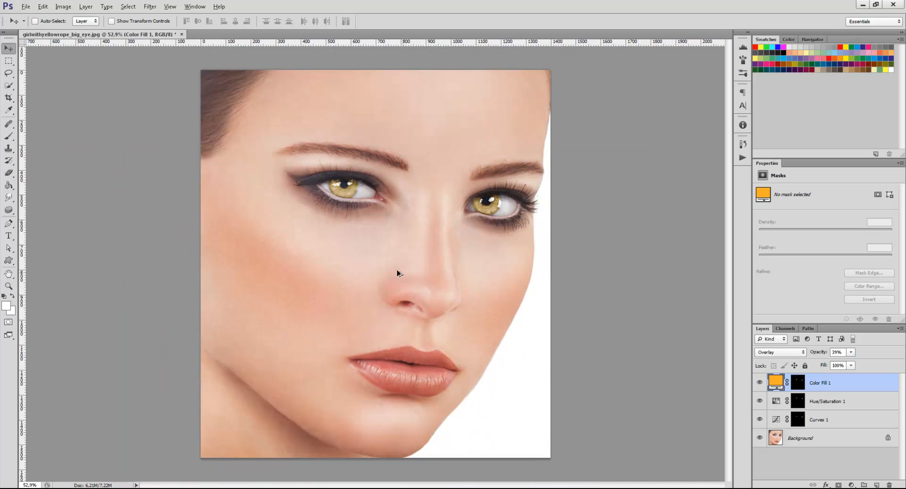
pyautogui.hotkey('ctrl', '0')
pyautogui.press('alt')
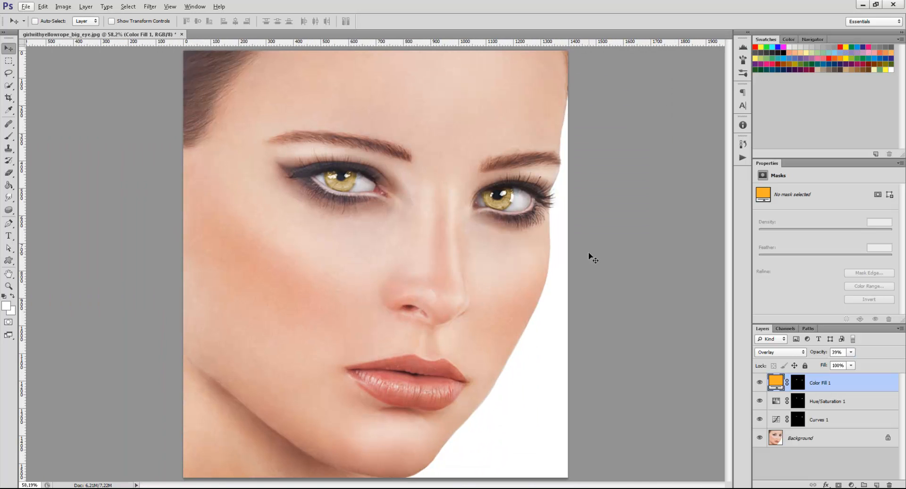
# Lower the Curves 1 layer's curve to darken the irises and shift the orange fill's hue slightly toward yellow.
pyautogui.click(836, 419)
pyautogui.moveTo(830, 224); pyautogui.dragTo(845, 239)
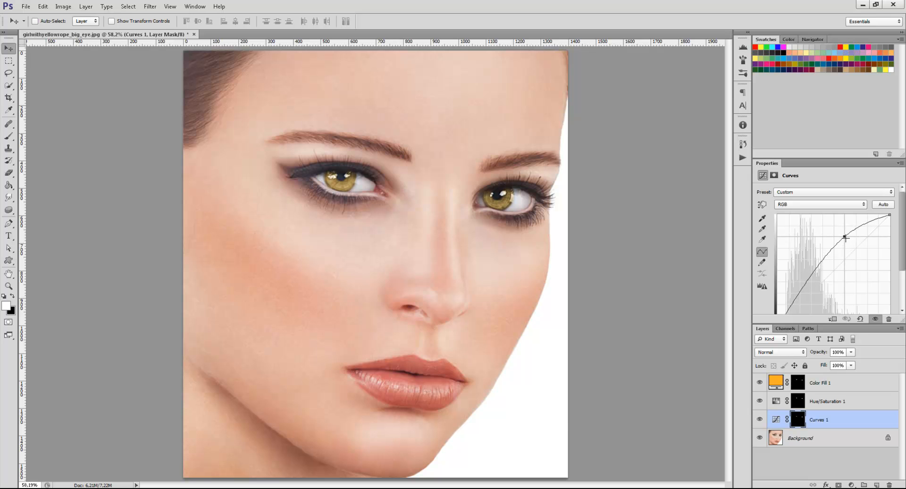
pyautogui.doubleClick(775, 382)
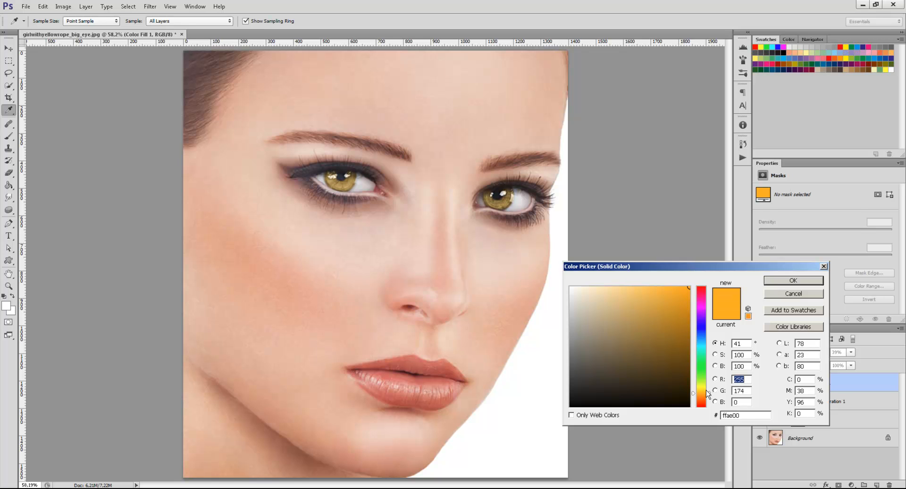
pyautogui.moveTo(706, 390); pyautogui.dragTo(704, 392)
pyautogui.click(807, 282)
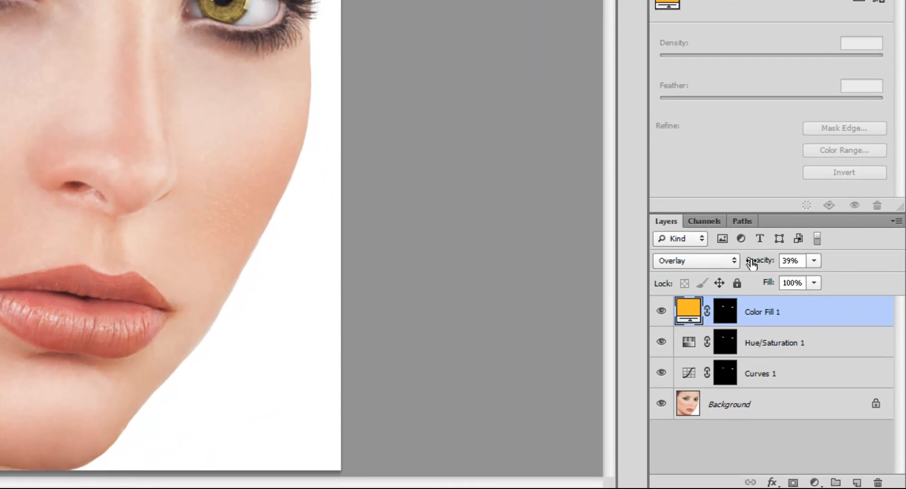
# Set the orange fill layer's opacity to 100% and its blending mode to Normal.
pyautogui.moveTo(752, 263); pyautogui.dragTo(902, 270)
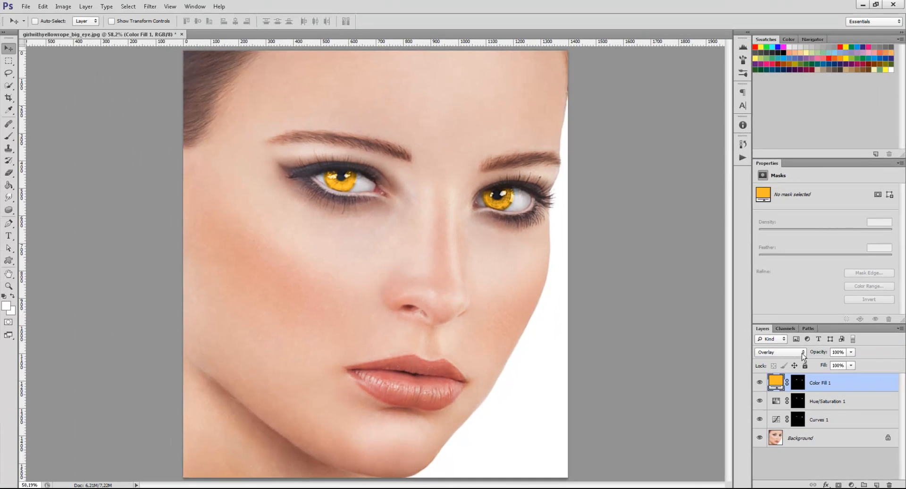
pyautogui.click(802, 353)
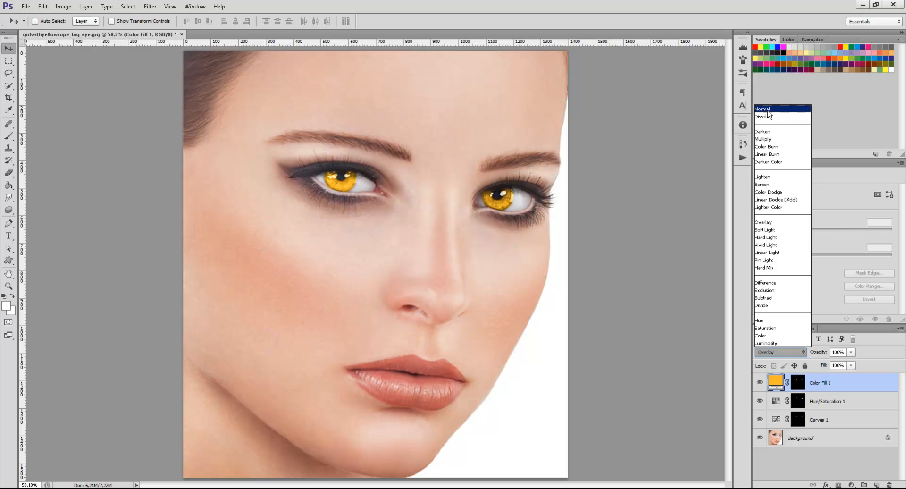
pyautogui.click(769, 109)
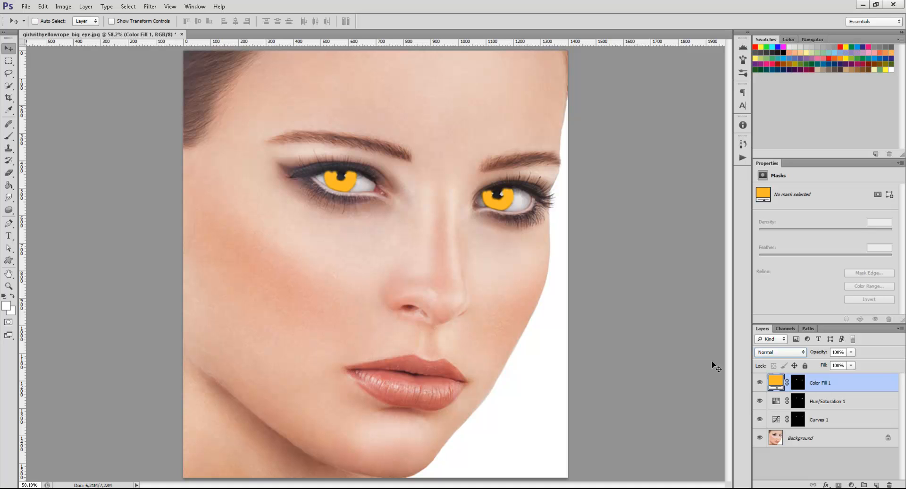
# Step the orange fill layer through the blending modes, settle on Vivid Light, and reduce the layer's opacity.
pyautogui.hotkey('shift', '+')
pyautogui.hotkey('shift', '+')
pyautogui.hotkey('shift', '+')
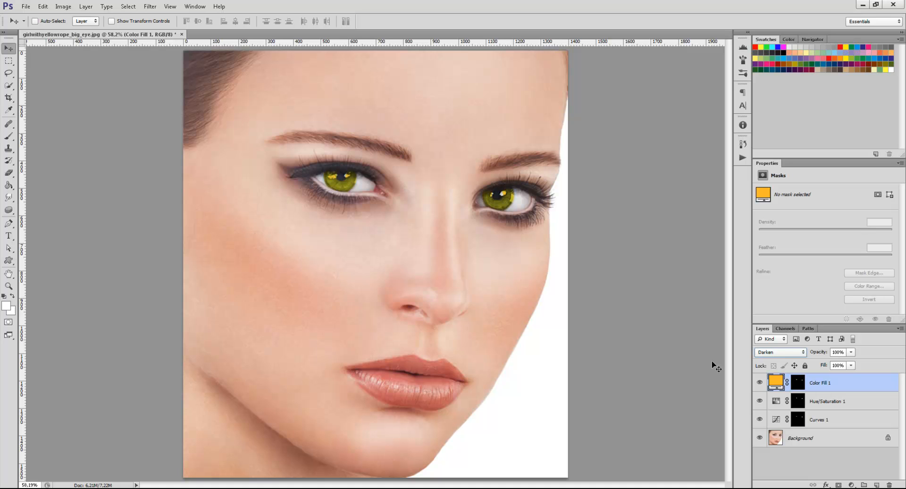
pyautogui.hotkey('shift', '+')
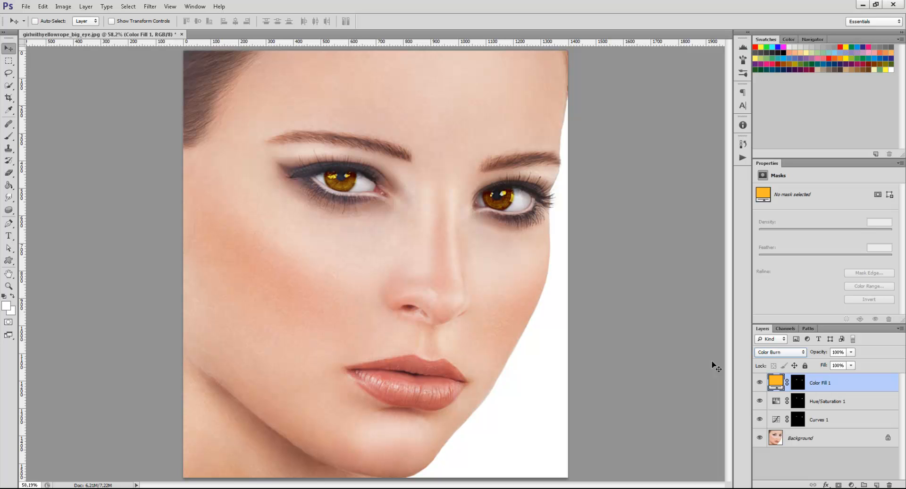
pyautogui.hotkey('shift', '+')
pyautogui.hotkey('shift', '+')
pyautogui.hotkey('shift', '+')
pyautogui.hotkey('shift', '+')
pyautogui.hotkey('shift', '+')
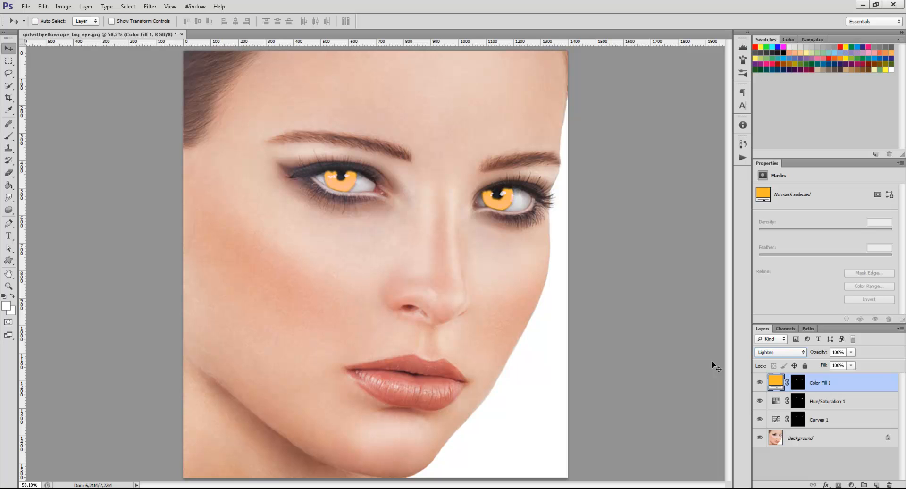
pyautogui.hotkey('shift', '+')
pyautogui.hotkey('shift', '+')
pyautogui.hotkey('shift', '+')
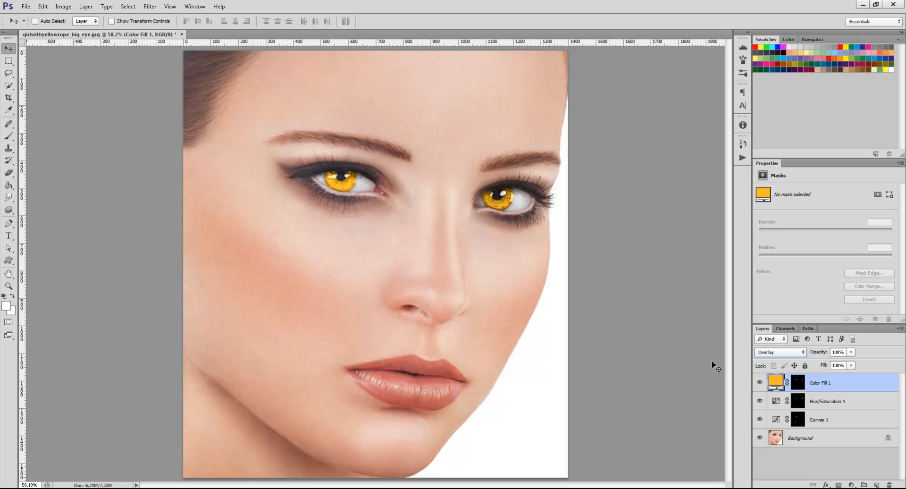
pyautogui.hotkey('shift', '+')
pyautogui.hotkey('shift', '+')
pyautogui.hotkey('shift', '+')
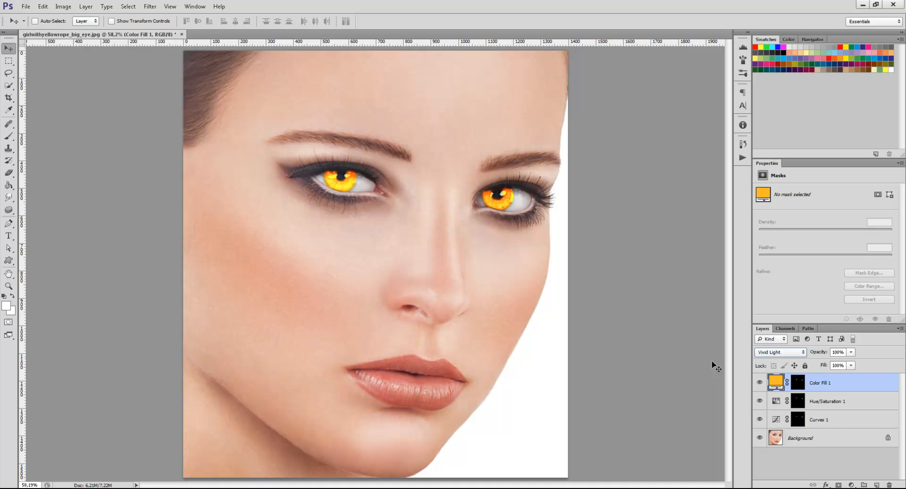
pyautogui.hotkey('shift', '+')
pyautogui.hotkey('shift', '-')
pyautogui.moveTo(822, 353); pyautogui.dragTo(807, 354)
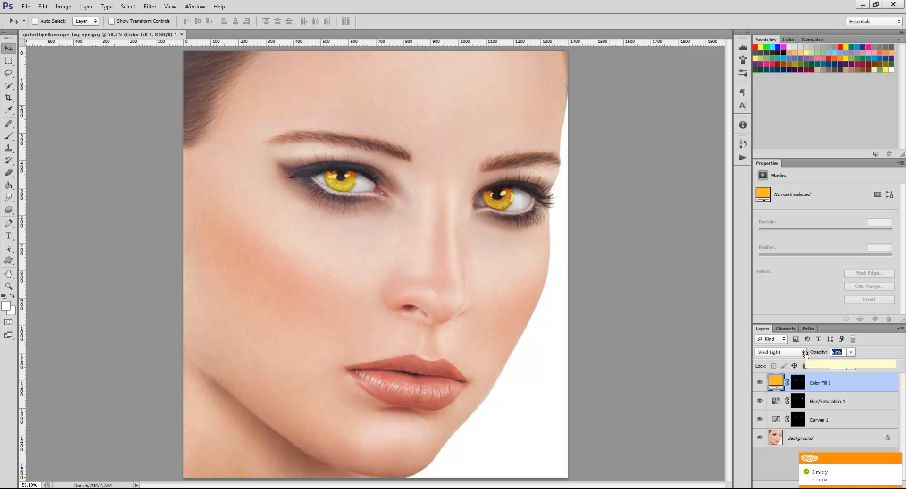
# Set the orange fill layer's opacity to 100% and step its blending mode through Linear Light and Difference to Subtract.
pyautogui.moveTo(805, 354); pyautogui.dragTo(818, 354)
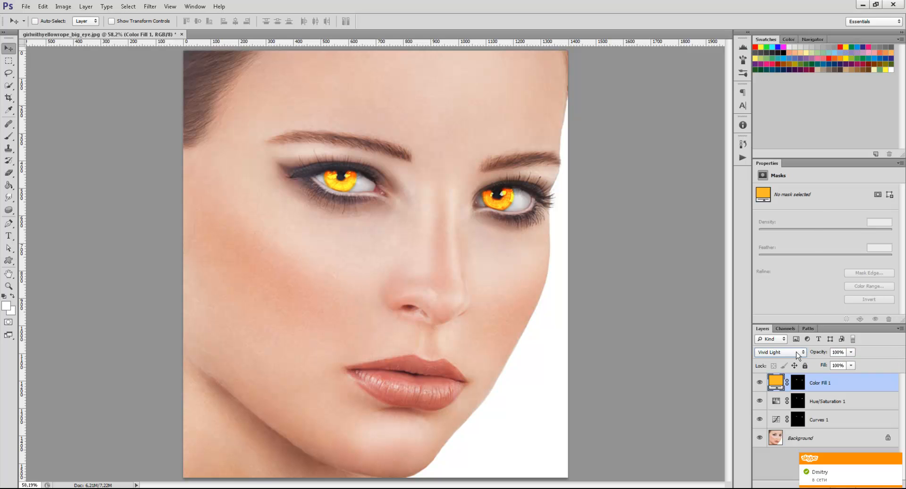
pyautogui.scroll(-2, 798, 352)
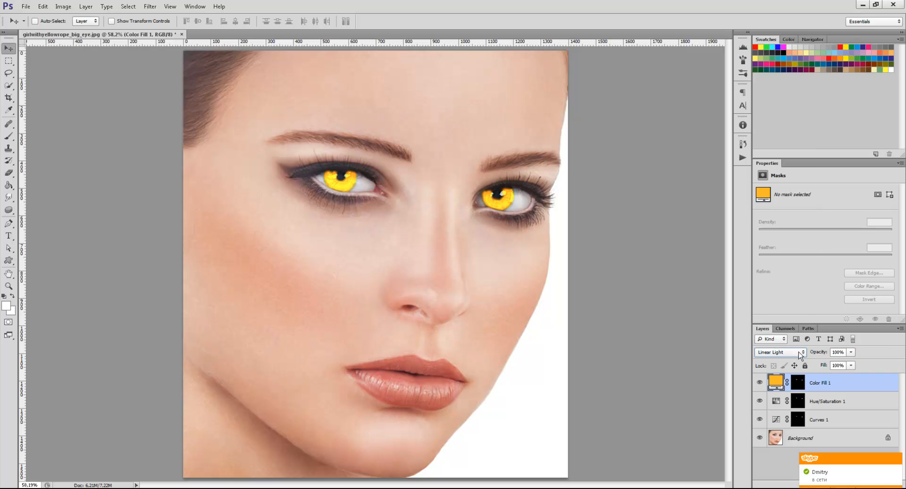
pyautogui.scroll(-2, 799, 352)
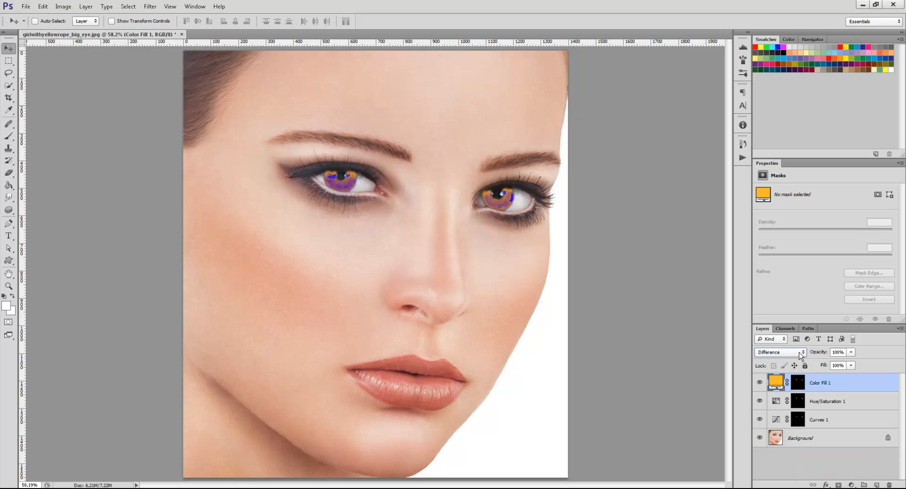
pyautogui.scroll(-2, 799, 352)
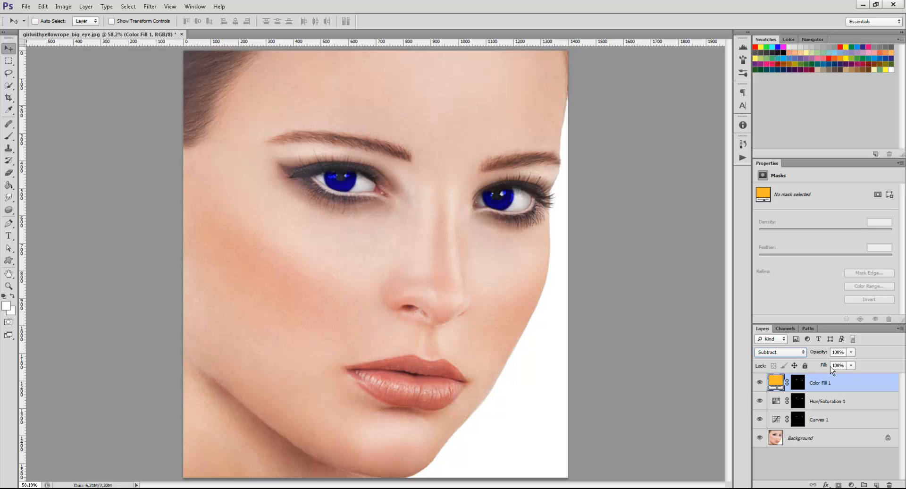
# Try the orange fill in Subtract mode at a lower opacity, and compare it with the Divide mode.
pyautogui.moveTo(825, 355); pyautogui.dragTo(782, 354)
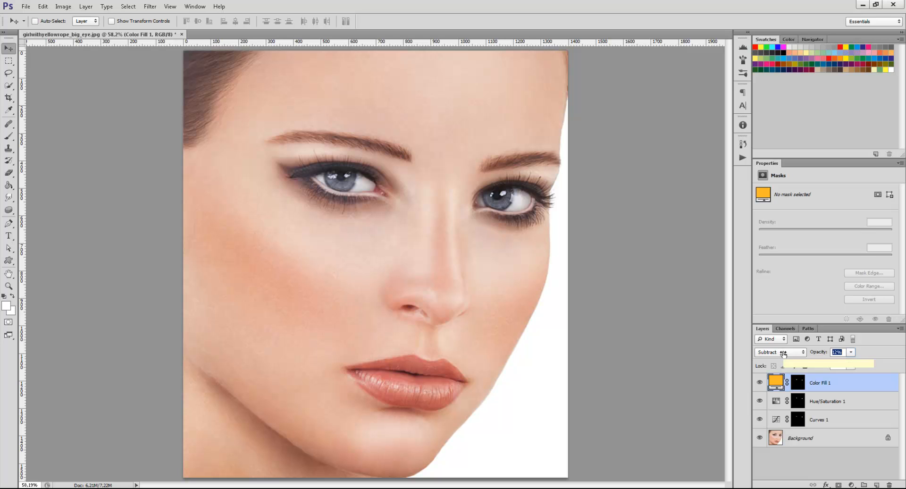
pyautogui.moveTo(817, 353); pyautogui.dragTo(826, 357)
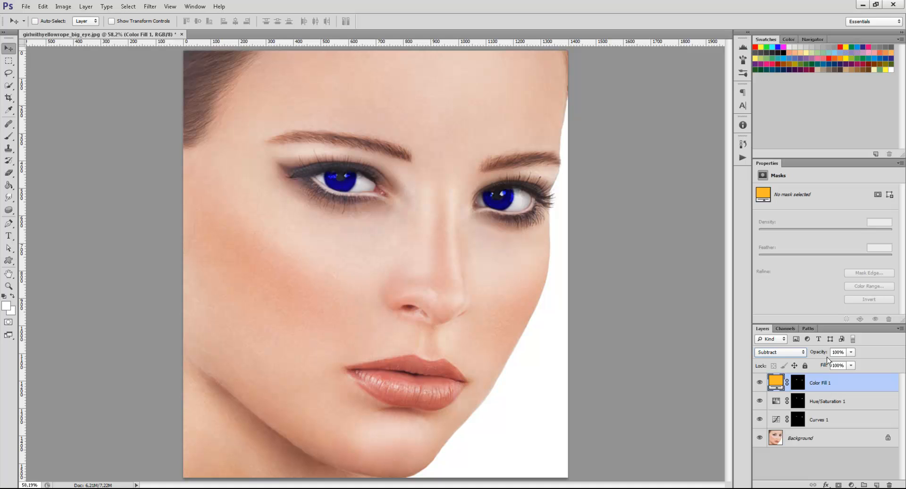
pyautogui.click(799, 353)
pyautogui.click(793, 307)
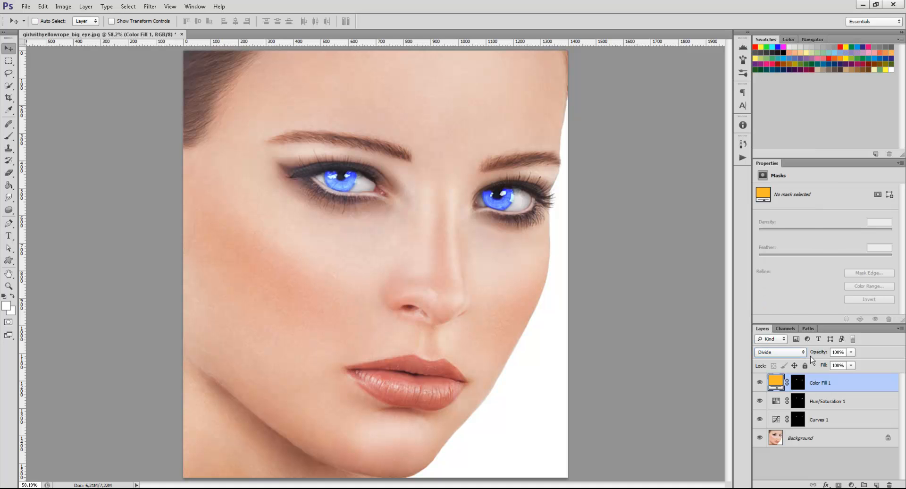
pyautogui.moveTo(817, 354); pyautogui.dragTo(851, 355)
# Step the orange fill through the Hue, Saturation, Color and Luminosity blending modes, and settle on Overlay.
pyautogui.click(798, 351)
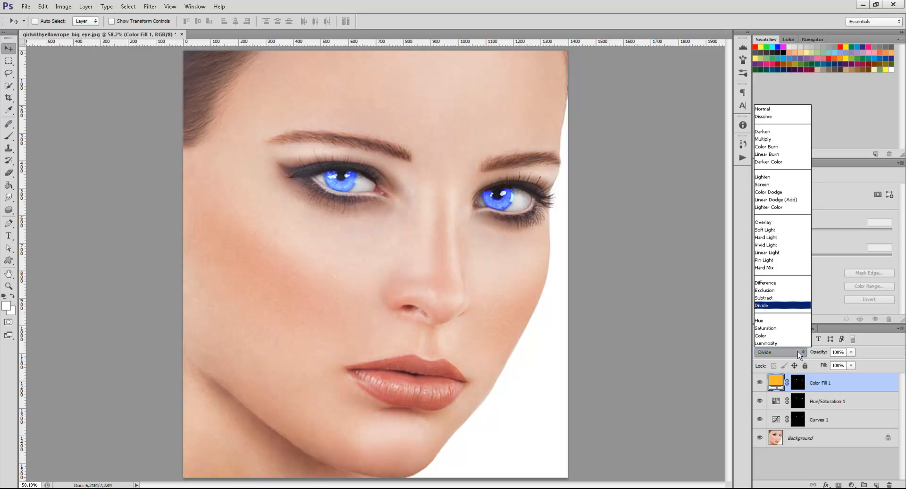
pyautogui.click(783, 320)
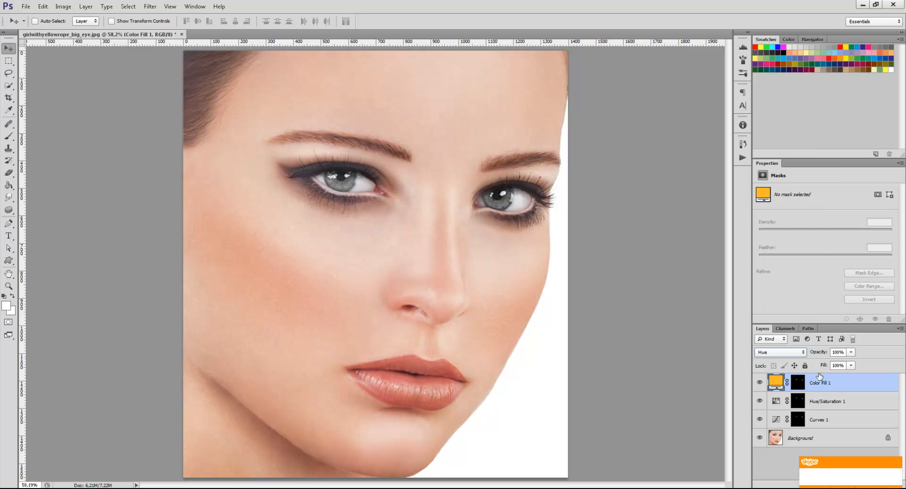
pyautogui.doubleClick(806, 354)
pyautogui.press('Down')
pyautogui.press('Up')
pyautogui.press('Down')
pyautogui.press('Down')
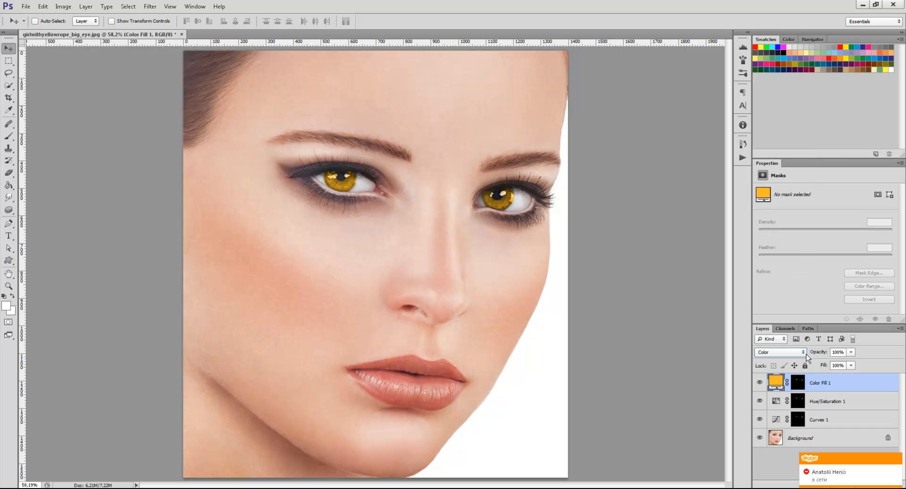
pyautogui.press('Down')
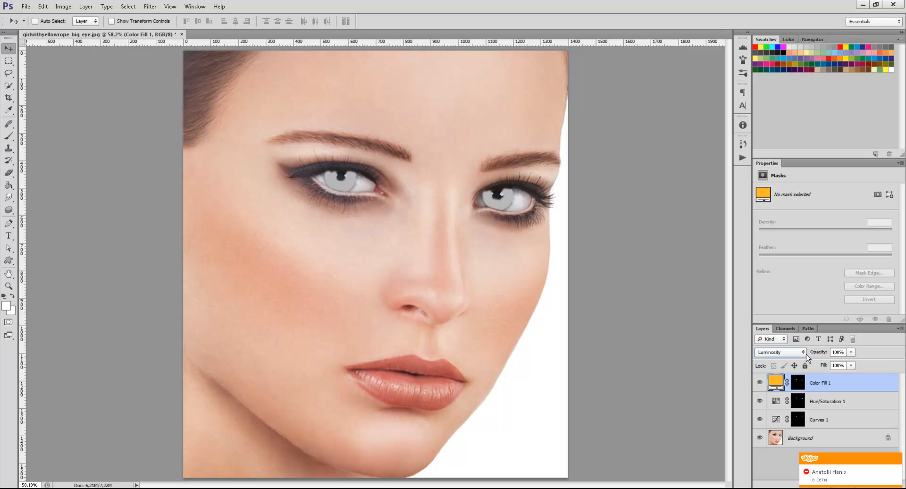
pyautogui.click(806, 354)
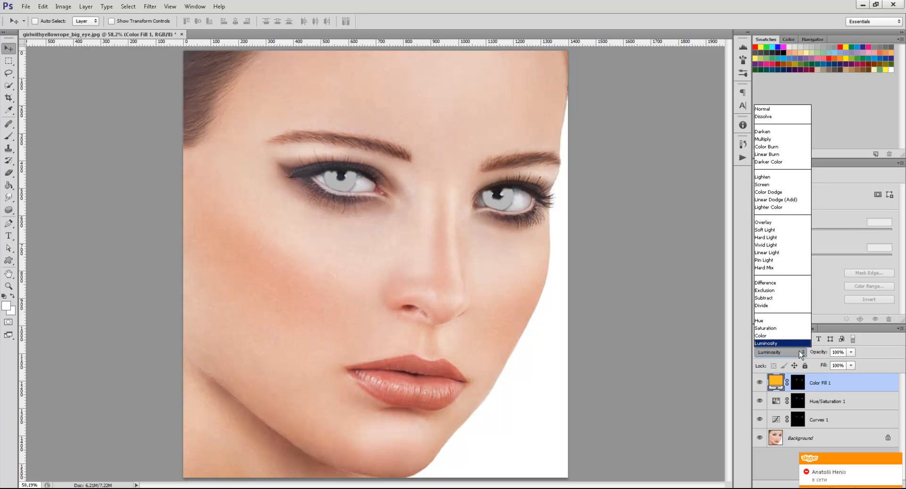
pyautogui.click(779, 222)
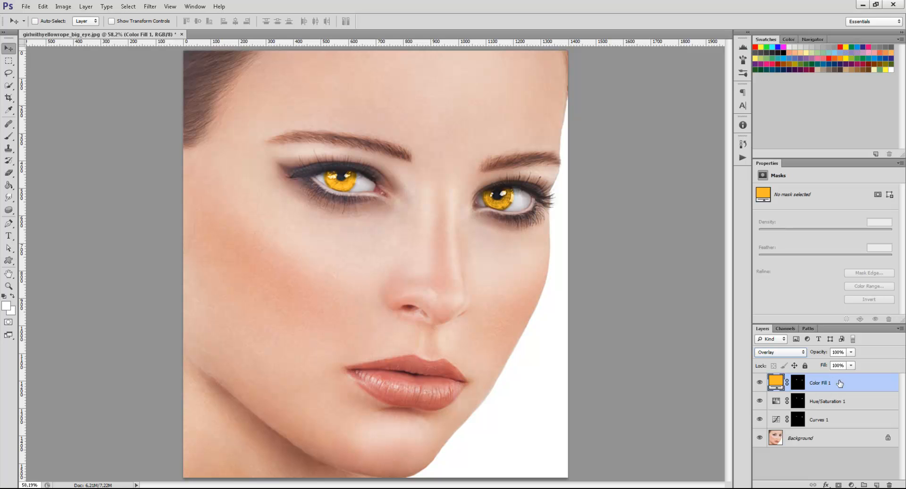
# Change the Color Fill 1 layer's color to dark green, hex 118209, and lower its opacity to 35%.
pyautogui.doubleClick(774, 383)
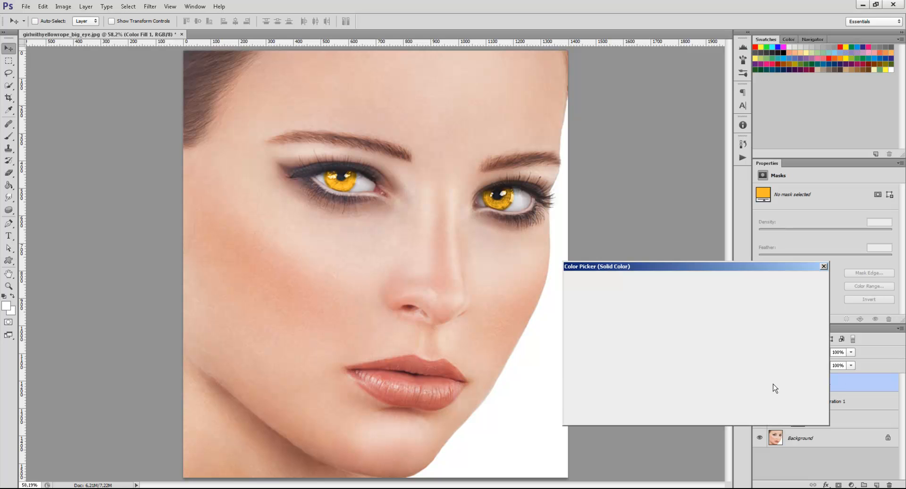
pyautogui.click(704, 368)
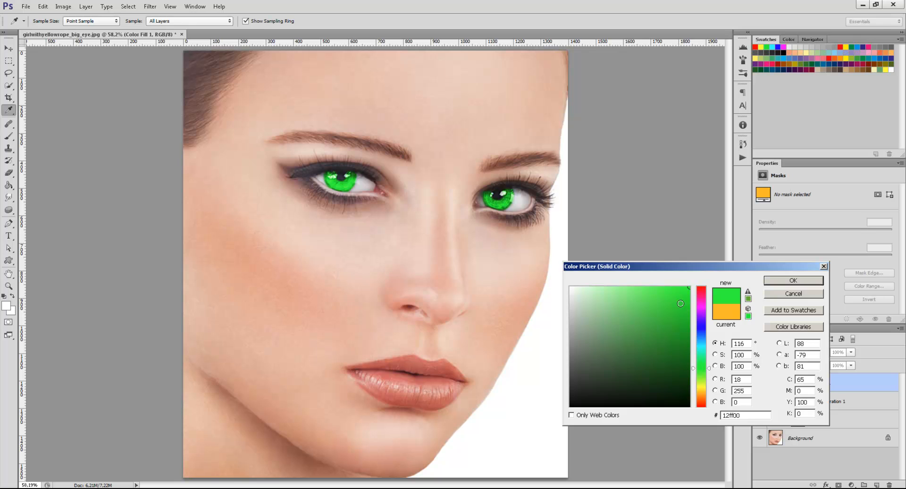
pyautogui.click(681, 345)
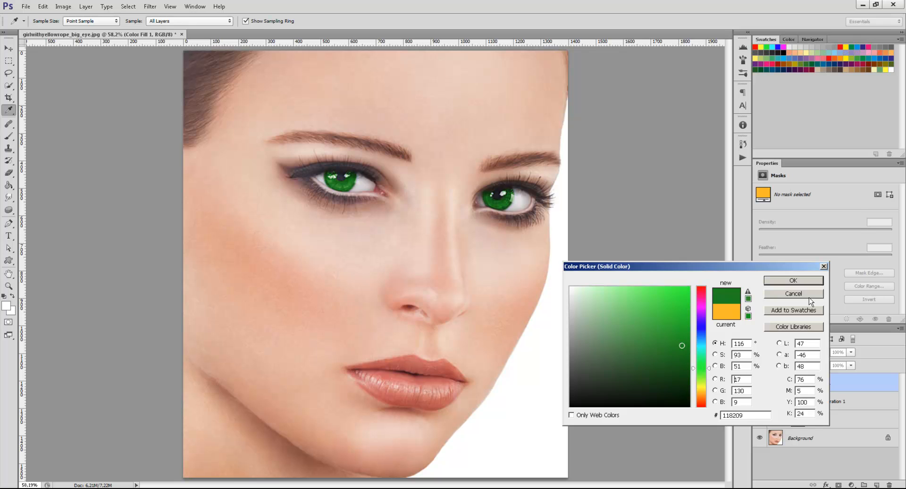
pyautogui.click(802, 281)
pyautogui.moveTo(823, 354)
pyautogui.mouseDown()
pyautogui.moveTo(802, 354)
pyautogui.moveTo(820, 354)
pyautogui.moveTo(811, 354)
pyautogui.mouseUp()
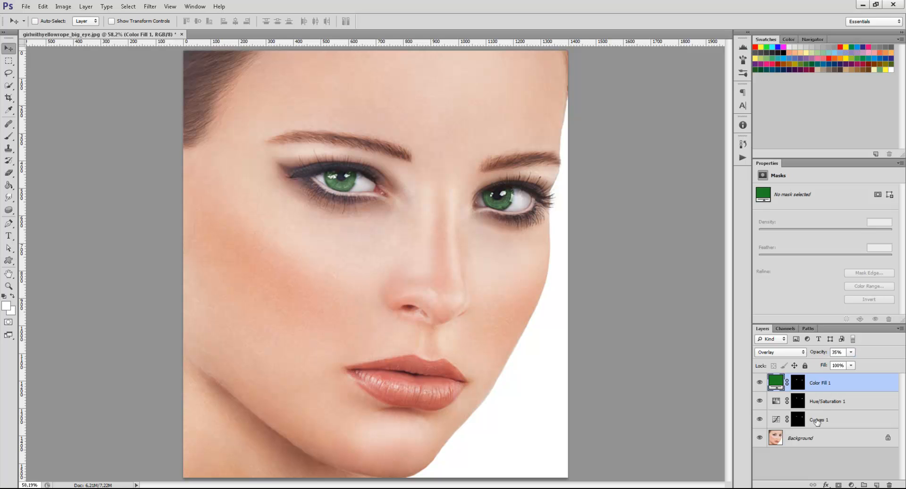
# Raise the Curves 1 layer's curve to brighten the irises and reduce the green fill layer's opacity to 23%.
pyautogui.click(817, 420)
pyautogui.moveTo(846, 238); pyautogui.dragTo(838, 225)
pyautogui.click(838, 382)
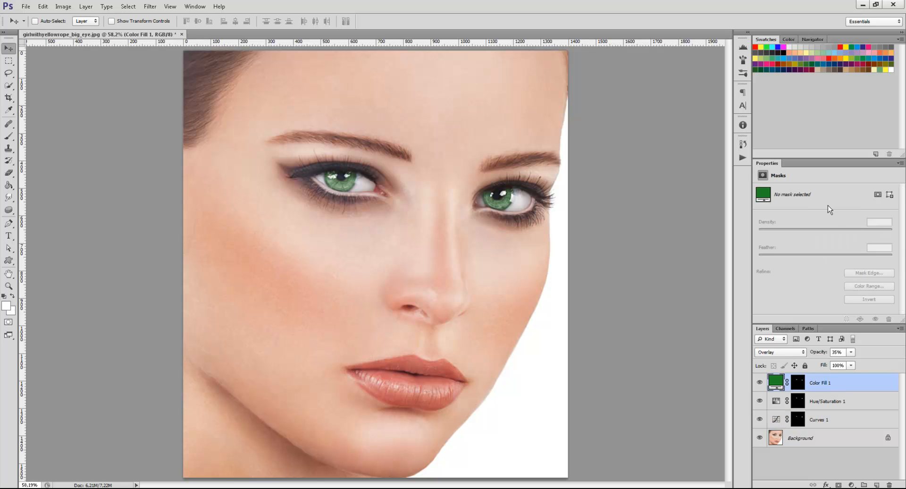
pyautogui.click(798, 382)
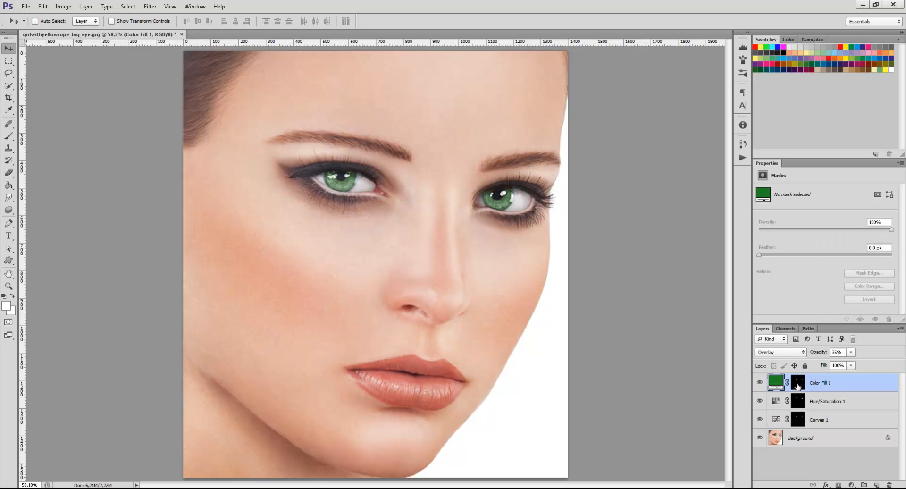
pyautogui.click(830, 383)
pyautogui.moveTo(817, 354); pyautogui.dragTo(809, 355)
# Lower the Curves 1 layer's curve slightly to darken the green irises.
pyautogui.click(845, 419)
pyautogui.moveTo(839, 227); pyautogui.dragTo(846, 241)
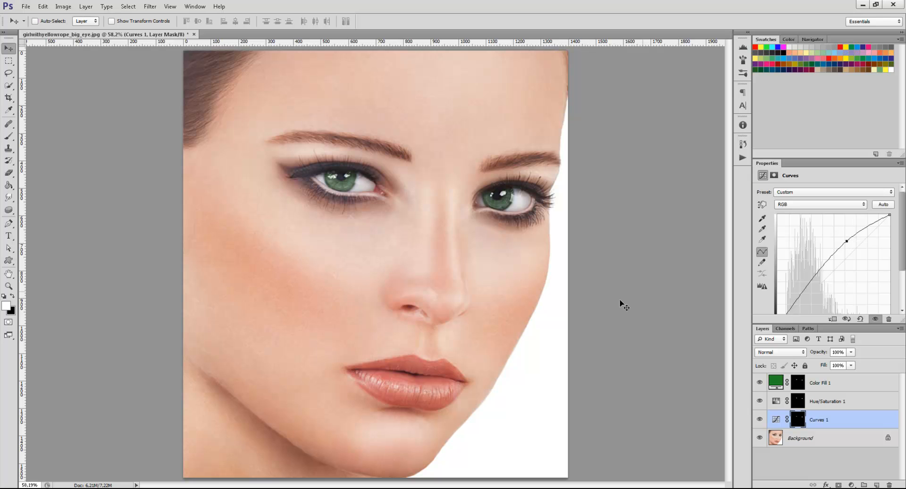
pyautogui.scroll(-2, 587, 371)
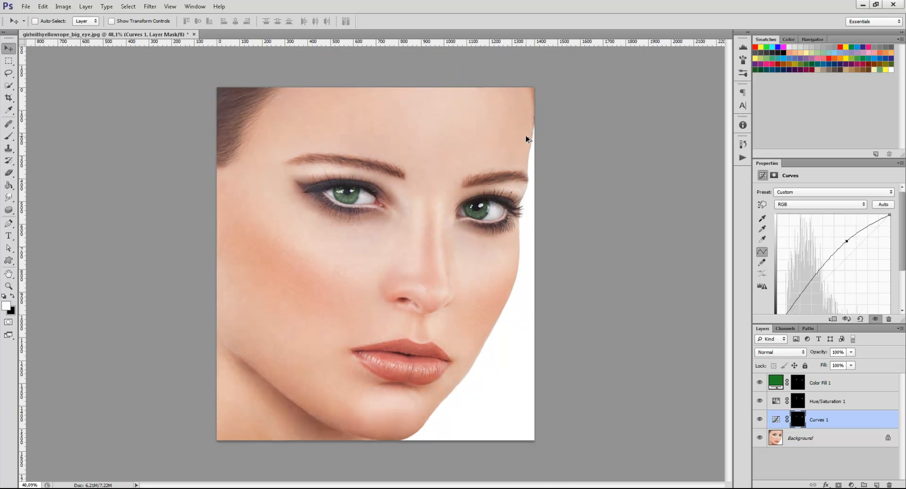
pyautogui.scroll(3, 526, 137)
pyautogui.scroll(1, 546, 287)
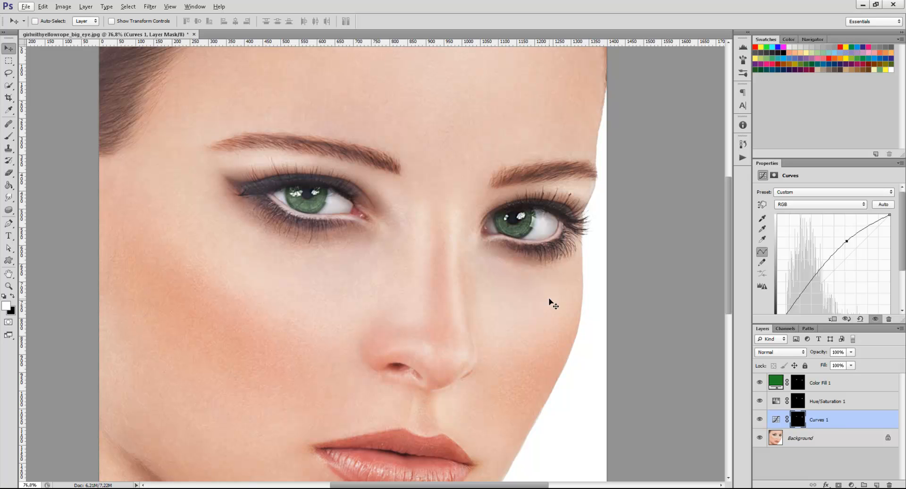
# Change the Color Fill 1 layer's color to white, hex ffffff, and raise its opacity to 100%.
pyautogui.doubleClick(775, 382)
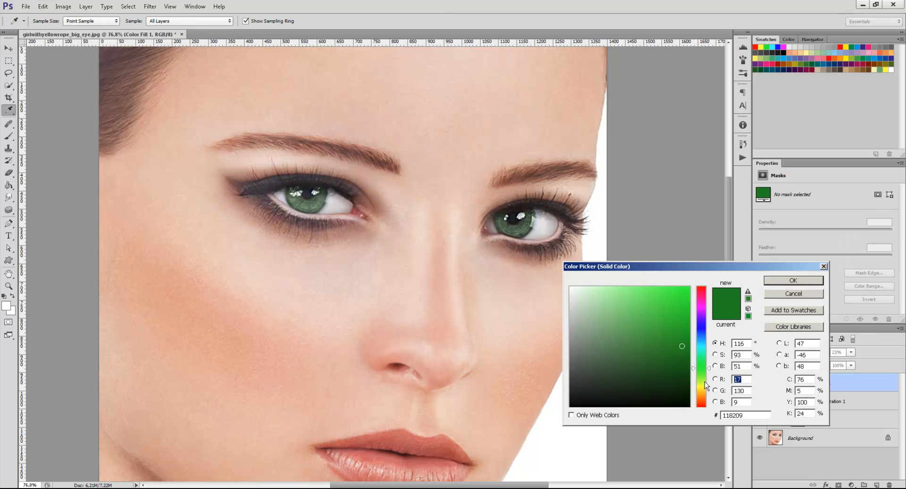
pyautogui.moveTo(583, 309); pyautogui.dragTo(563, 280)
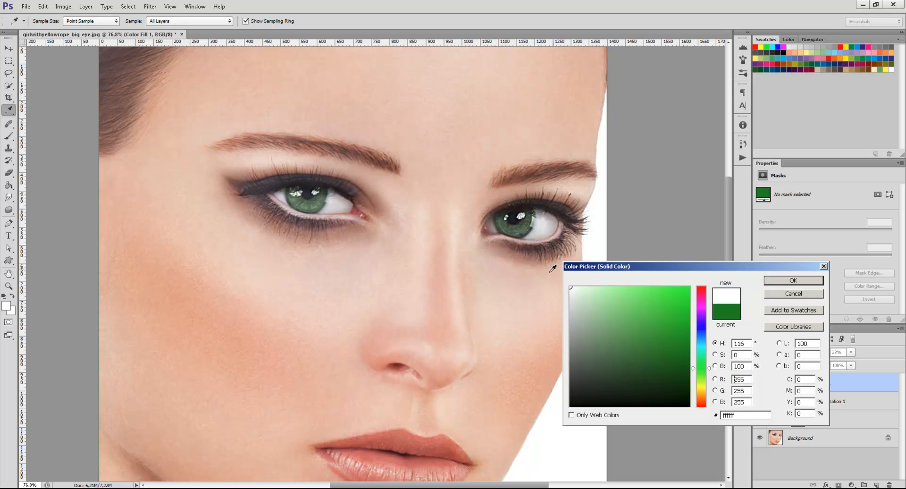
pyautogui.click(794, 284)
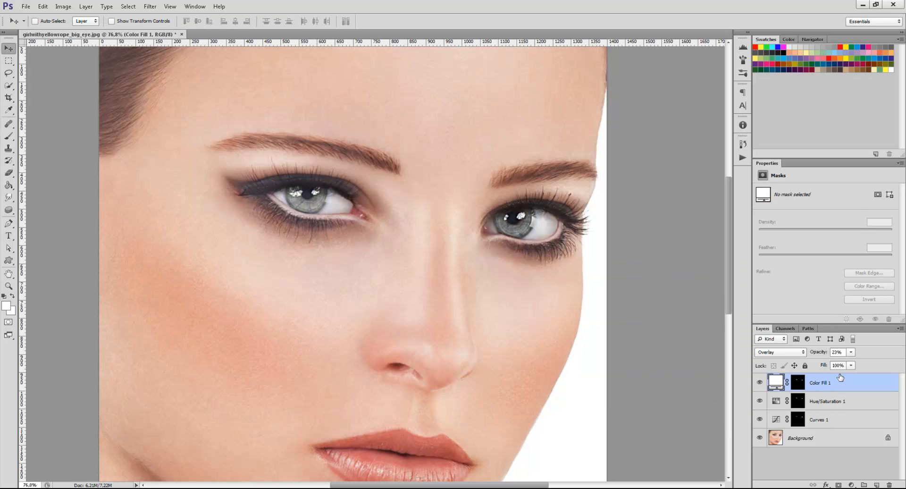
pyautogui.moveTo(819, 353); pyautogui.dragTo(903, 355)
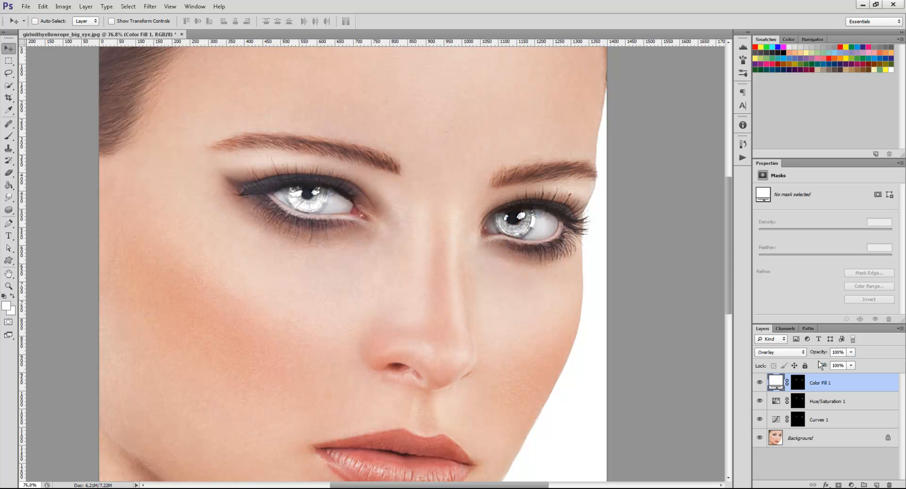
pyautogui.moveTo(823, 354); pyautogui.dragTo(874, 357)
# Examine the white irises up close and in the whole portrait.
pyautogui.scroll(6, 300, 228)
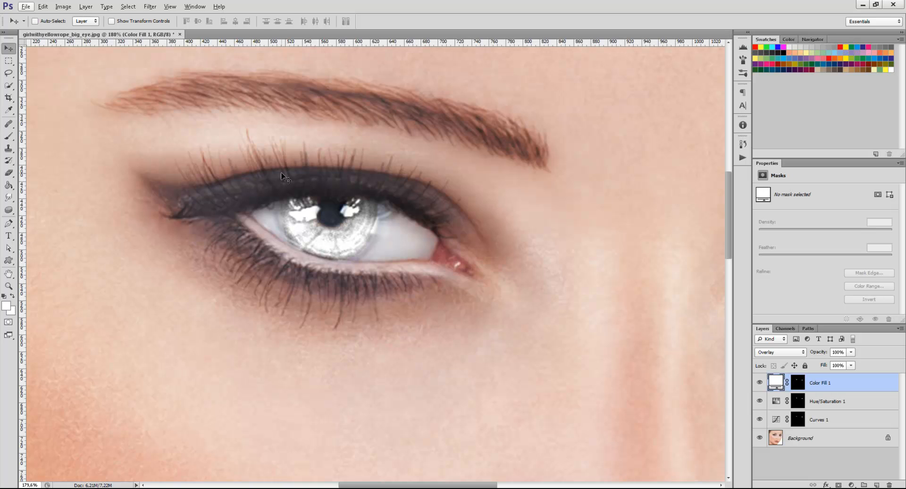
pyautogui.scroll(1, 299, 238)
pyautogui.scroll(-3, 299, 241)
pyautogui.scroll(-5, 299, 244)
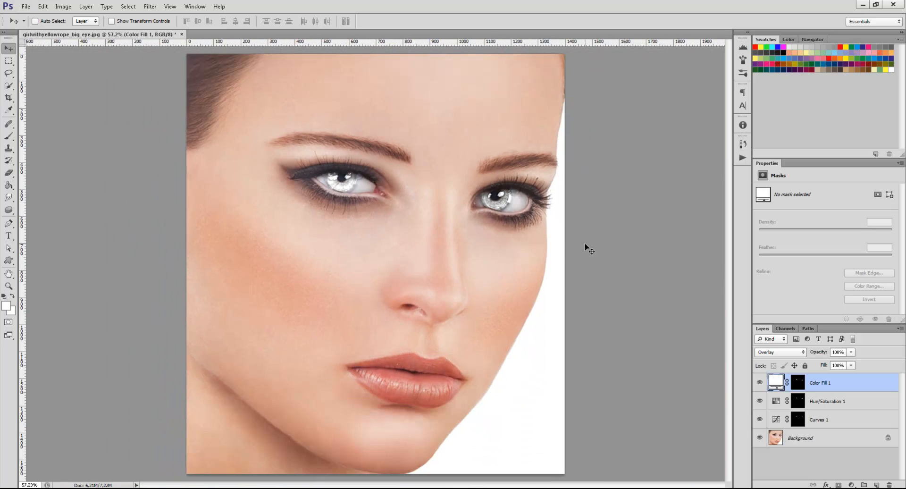
pyautogui.scroll(2, 377, 163)
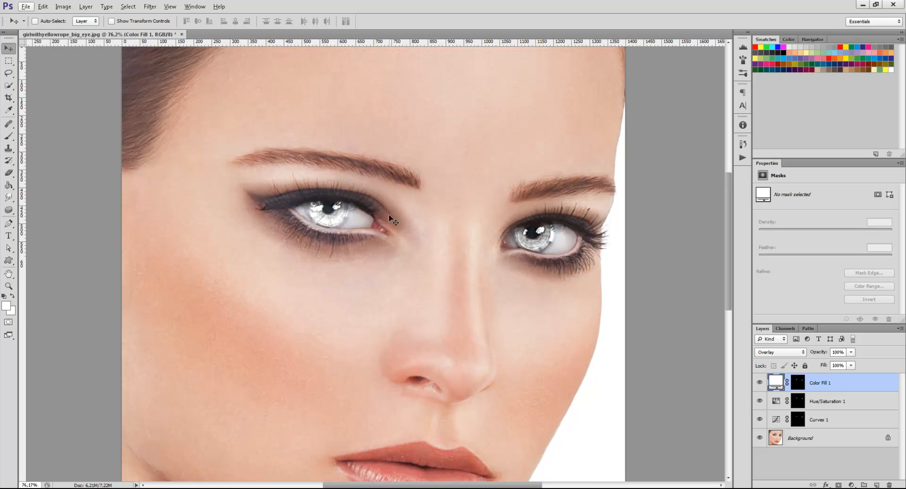
pyautogui.scroll(1, 272, 188)
pyautogui.scroll(1, 415, 289)
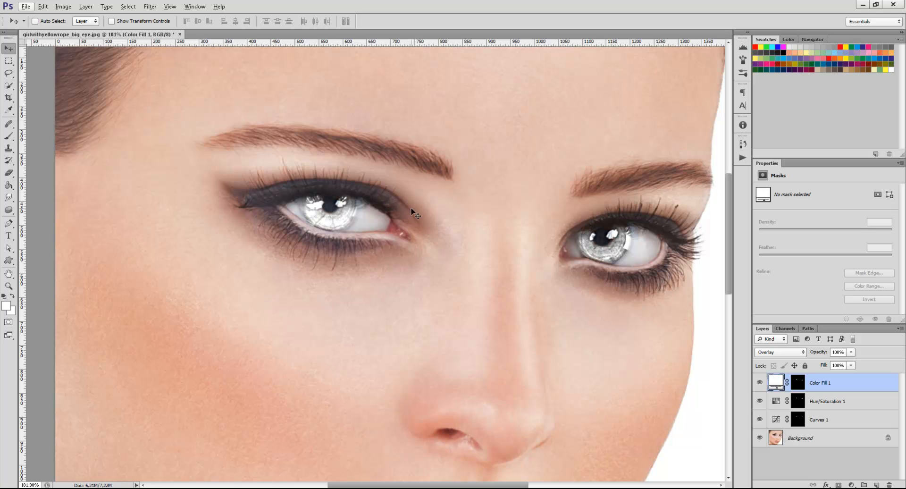
pyautogui.scroll(-2, 555, 299)
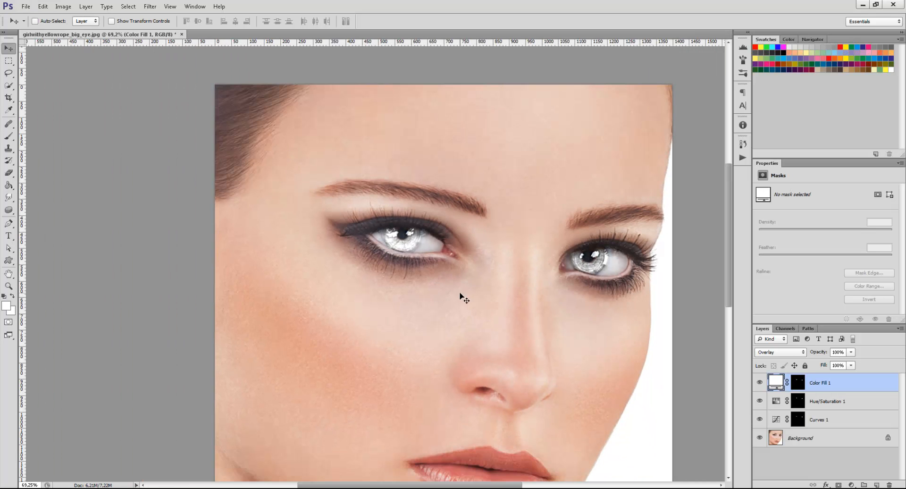
pyautogui.scroll(-1, 386, 296)
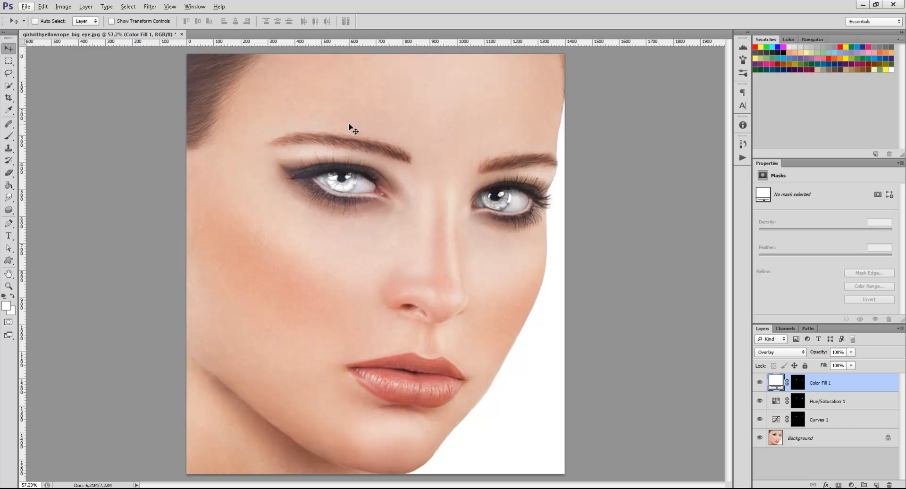
# Paint out the eye on the image's left in the Curves 1 layer mask with a black 175 px brush.
pyautogui.click(799, 419)
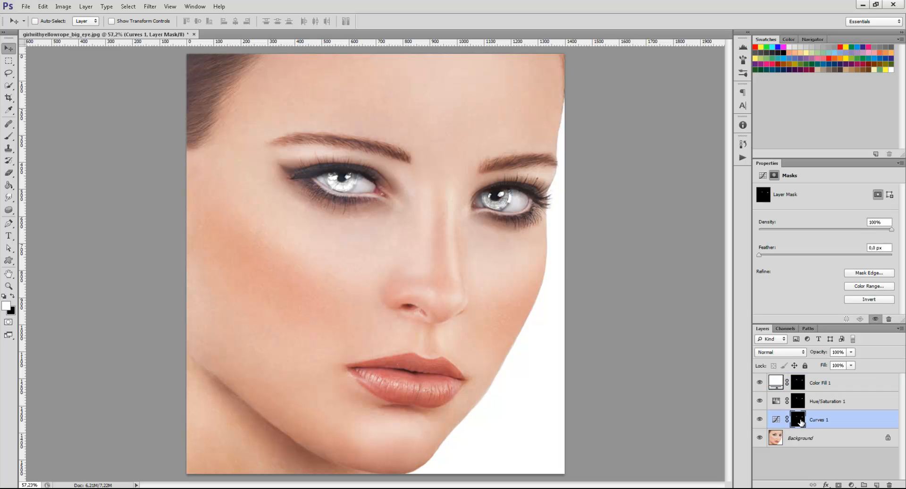
pyautogui.click(11, 139)
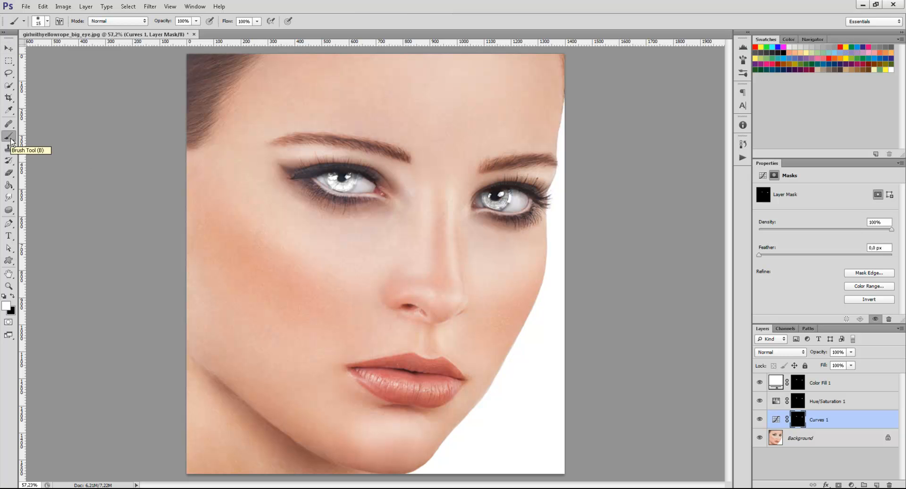
pyautogui.press('x')
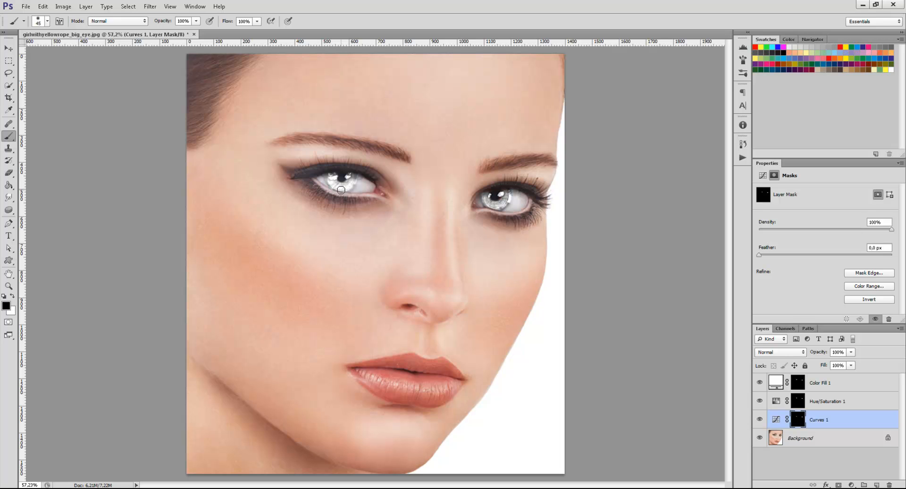
pyautogui.press(']')
pyautogui.press(']')
pyautogui.press(']')
pyautogui.press(']')
pyautogui.press(']')
pyautogui.press(']')
pyautogui.press(']')
pyautogui.press(']')
pyautogui.press(']')
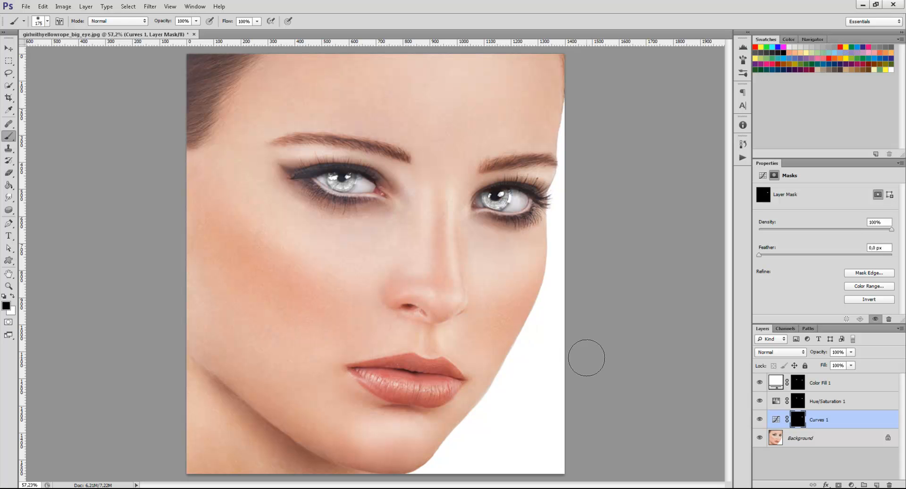
# Inspect the Curves 1 layer mask on its own and examine both white irises up close and in the whole portrait.
pyautogui.keyDown('alt'); pyautogui.click(804, 420); pyautogui.keyUp('alt')
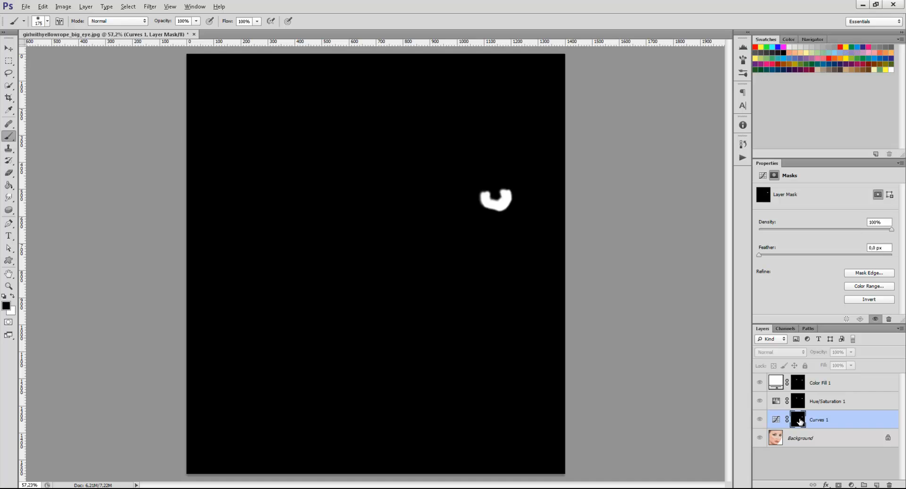
pyautogui.keyDown('alt'); pyautogui.click(800, 419); pyautogui.keyUp('alt')
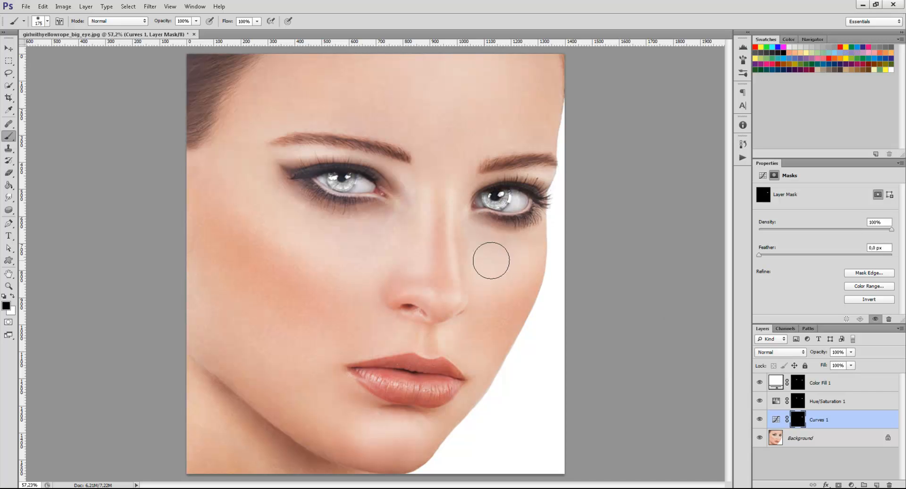
pyautogui.scroll(-1, 523, 323)
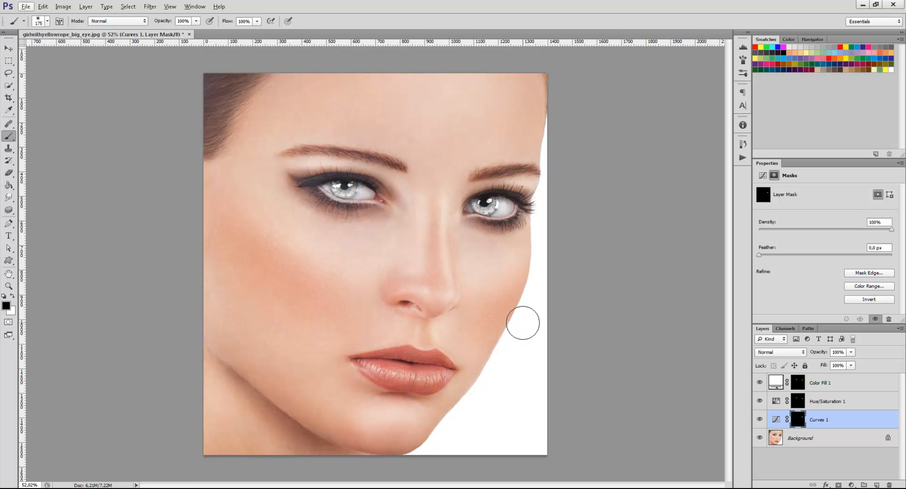
pyautogui.scroll(1, 374, 246)
pyautogui.scroll(-1, 374, 246)
pyautogui.scroll(9, 392, 194)
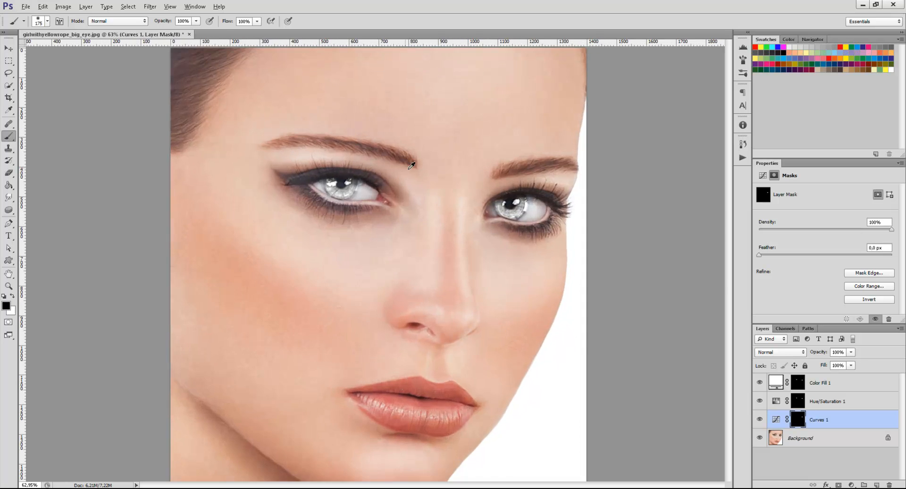
pyautogui.scroll(1, 610, 310)
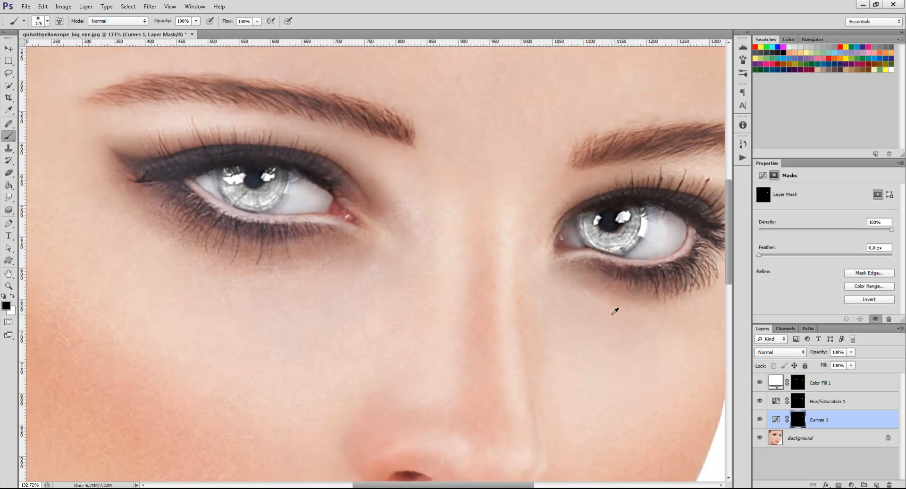
pyautogui.scroll(-9, 658, 372)
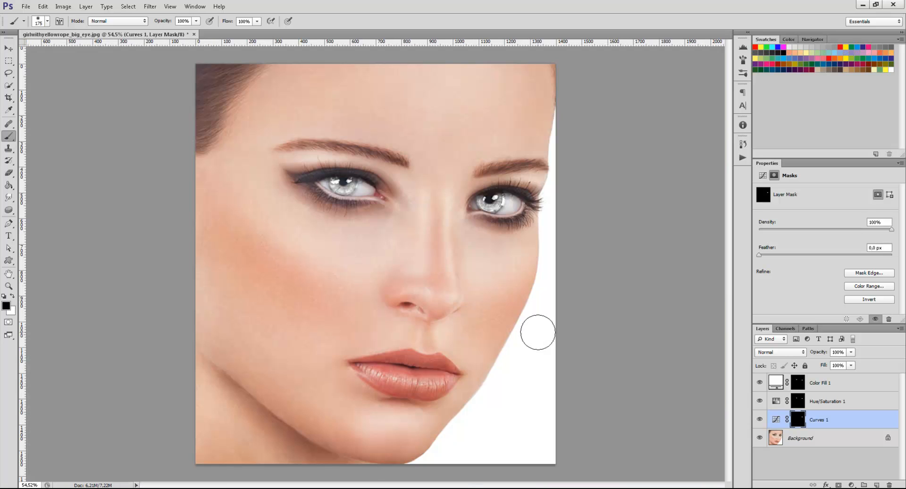